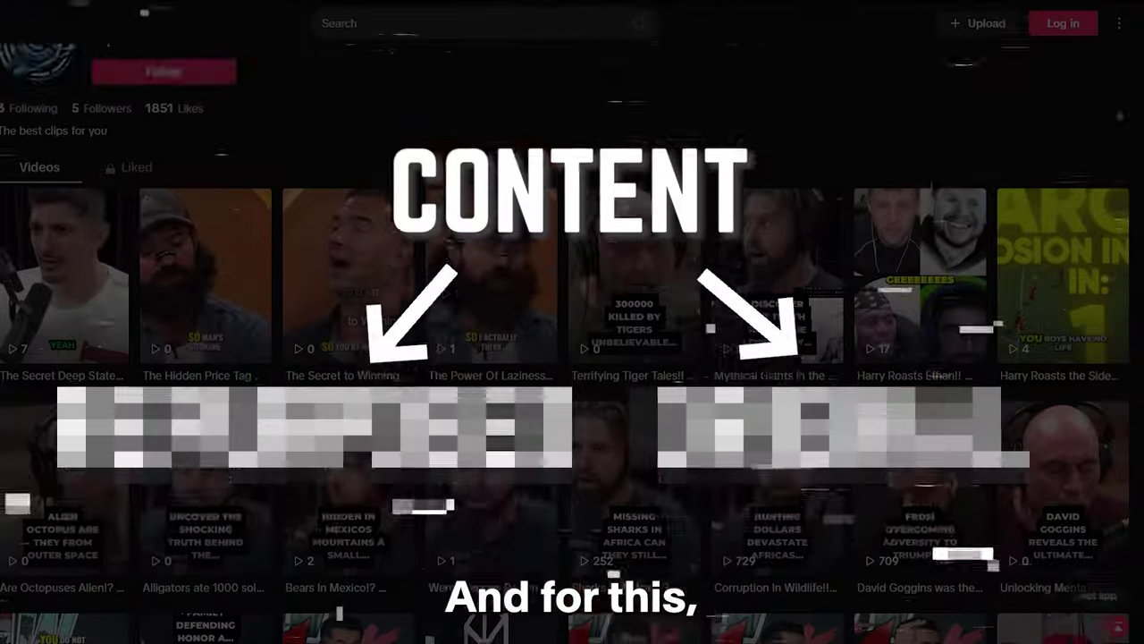
# - Scroll down the channel's 28-day Analytics Overview
pyautogui.scroll(-2, 572, 358)
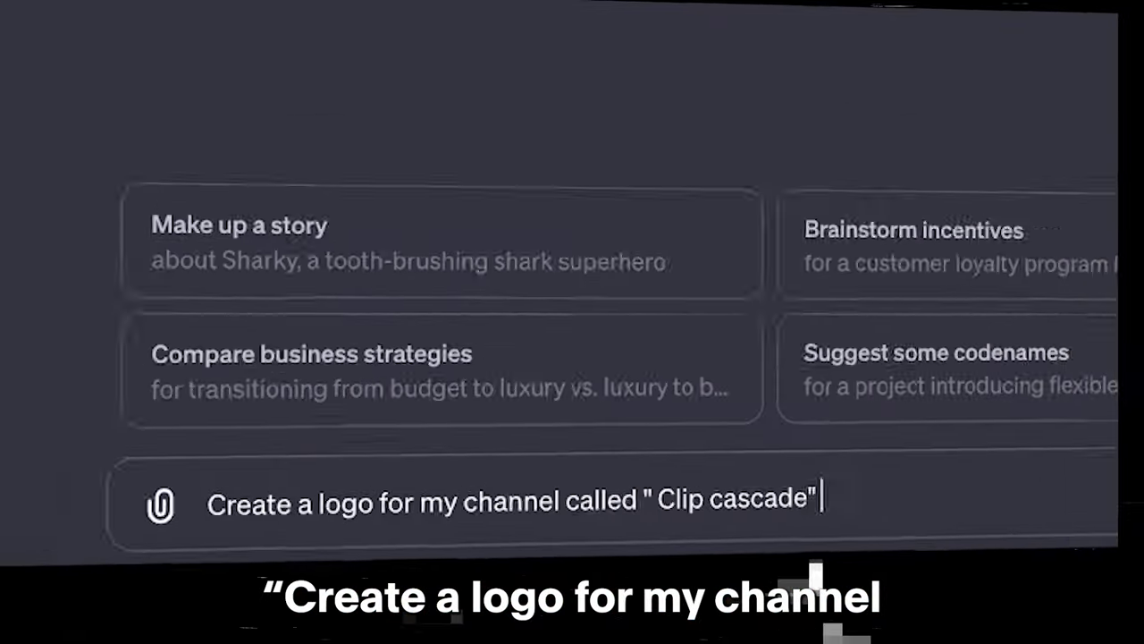
# - Send ChatGPT the prompt asking for a logo for the channel 'Clip cascade'
pyautogui.press('Return')
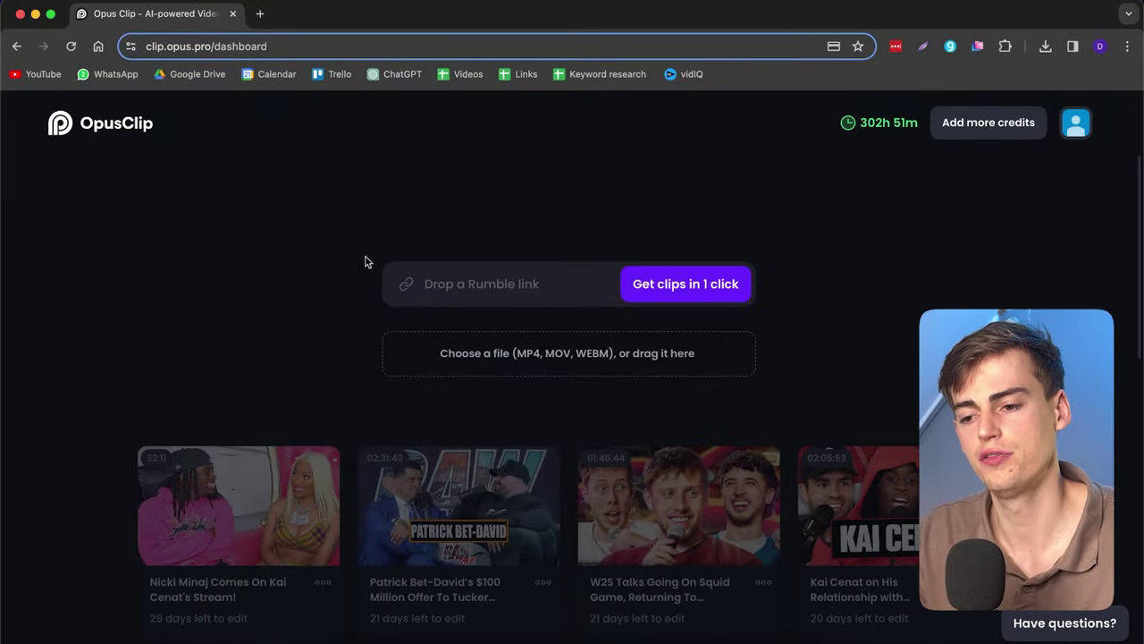
# - Paste the YouTube video URL into OpusClip, review the style and clip length options, and run Get clips in 1 click
pyautogui.click(461, 279)
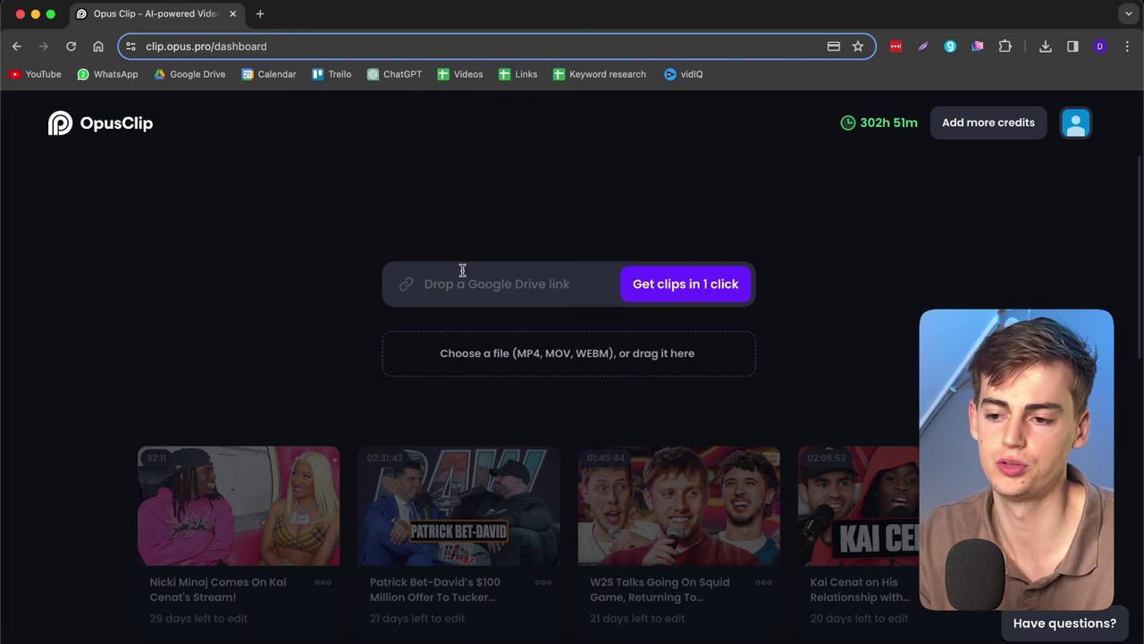
pyautogui.press('super+v')
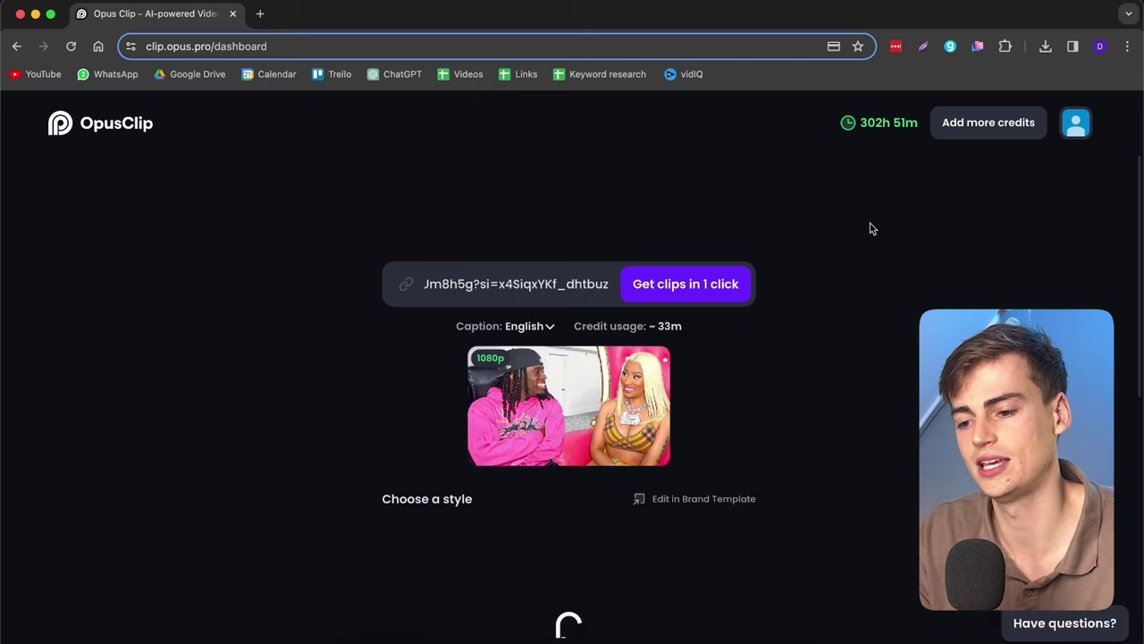
pyautogui.scroll(-3, 666, 596)
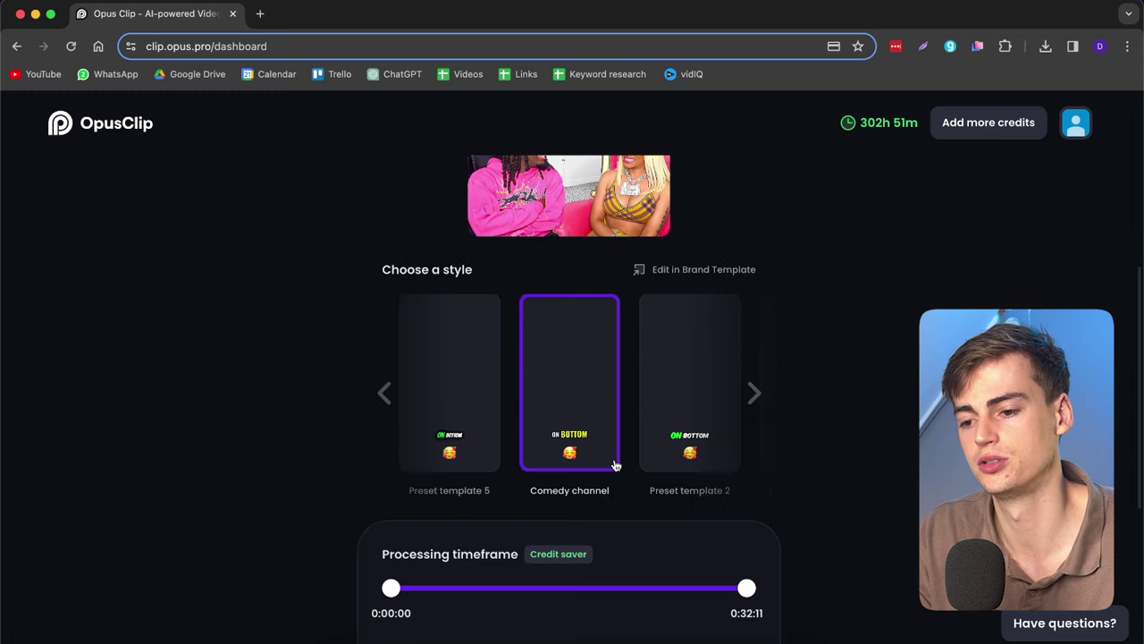
pyautogui.scroll(-1, 626, 362)
pyautogui.moveTo(607, 352)
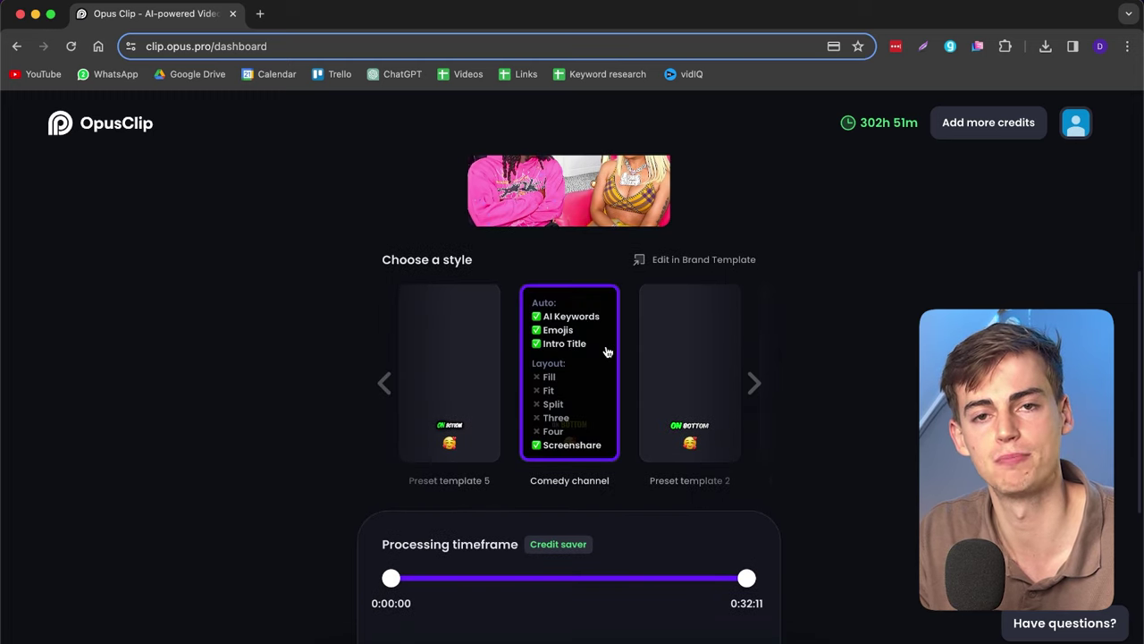
pyautogui.scroll(-5, 618, 347)
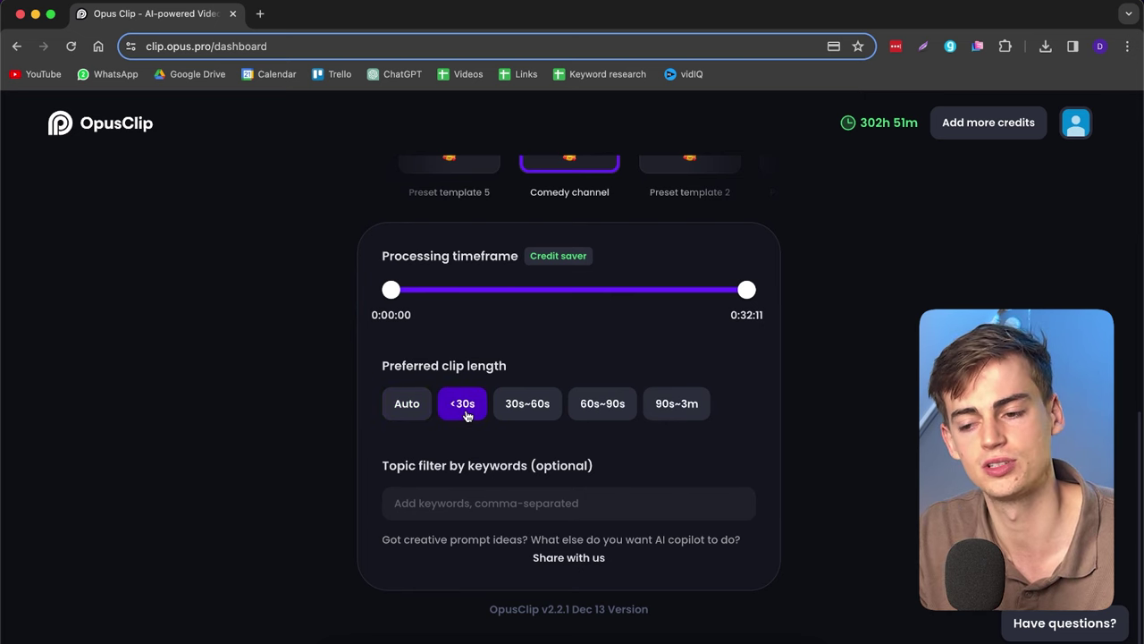
pyautogui.scroll(8, 466, 416)
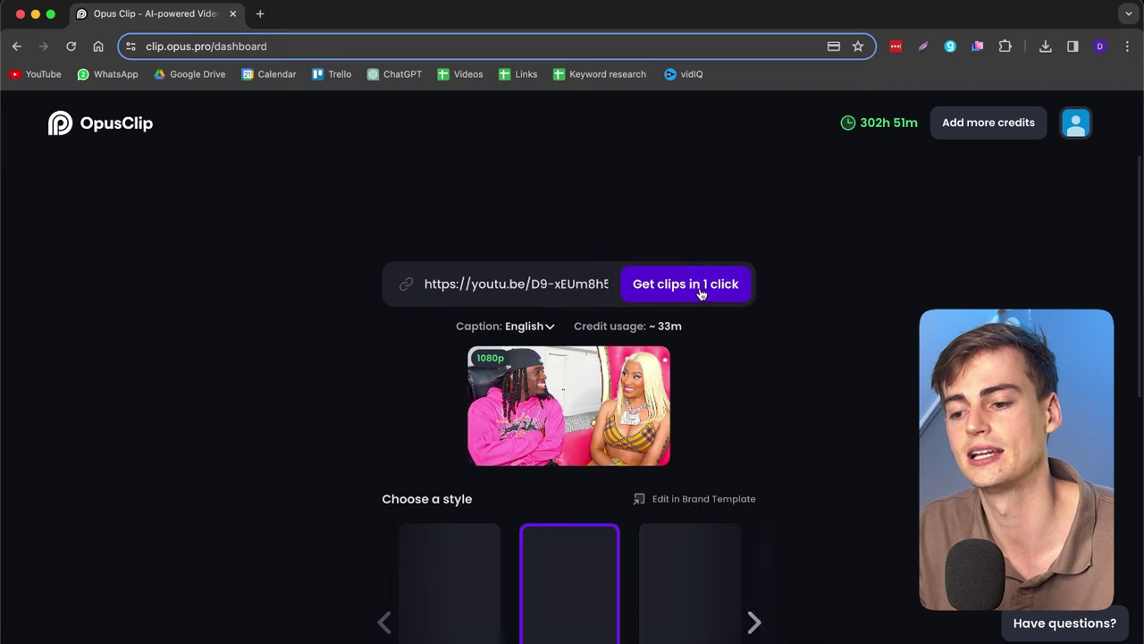
pyautogui.click(694, 285)
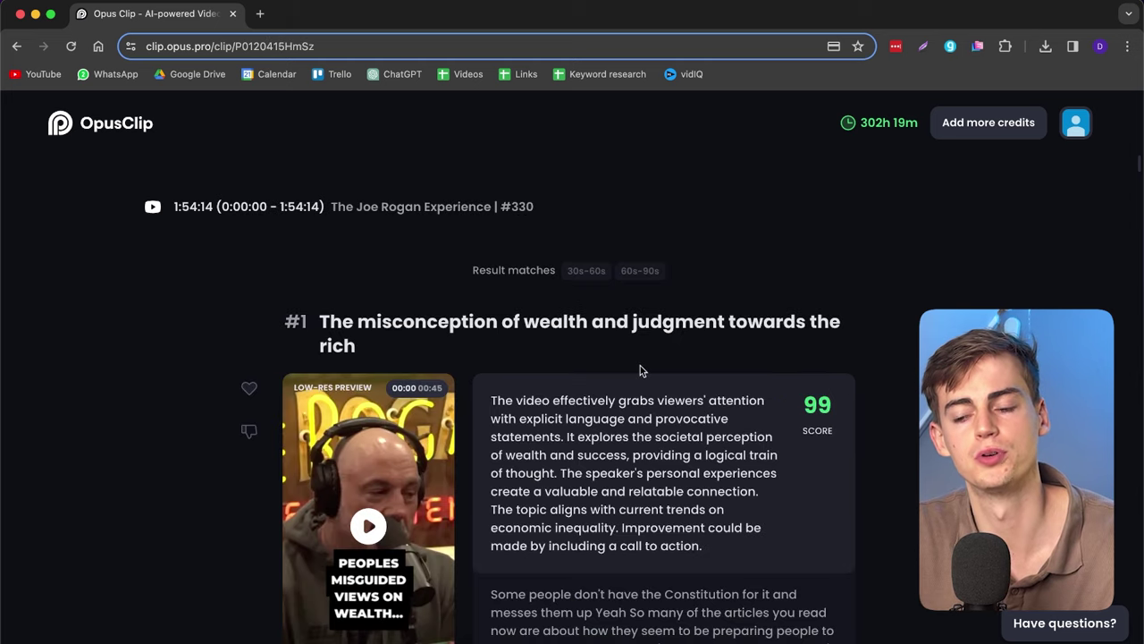
# - Read through the Joe Rogan #330 clips and the top clip's 99-score explanation, then return to clip #1
pyautogui.scroll(-3, 657, 318)
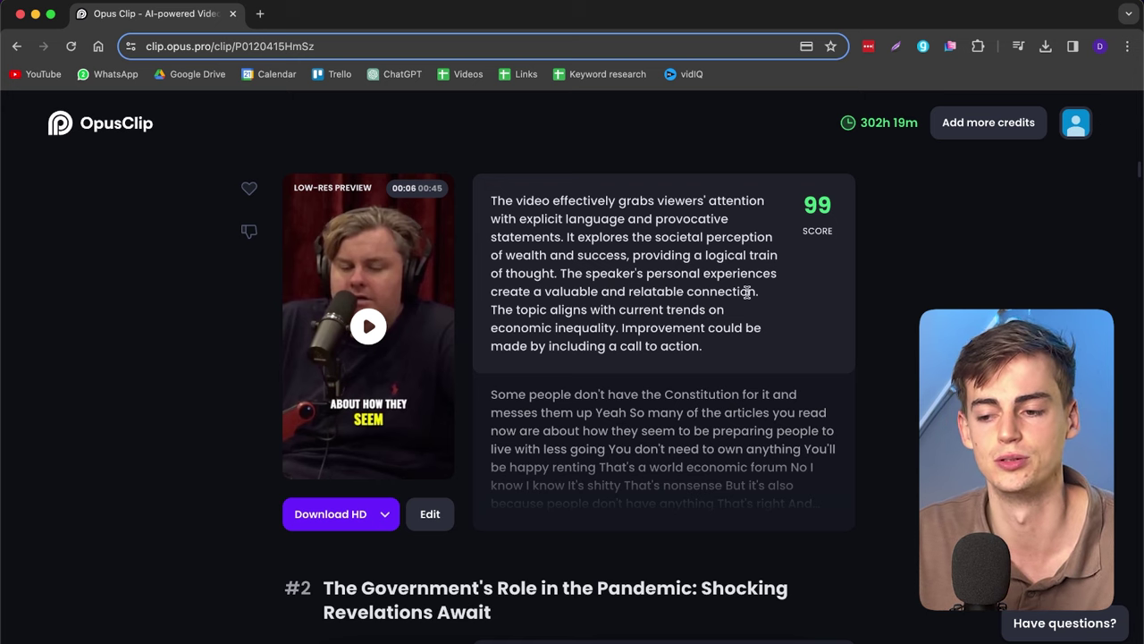
pyautogui.moveTo(696, 358); pyautogui.dragTo(544, 218)
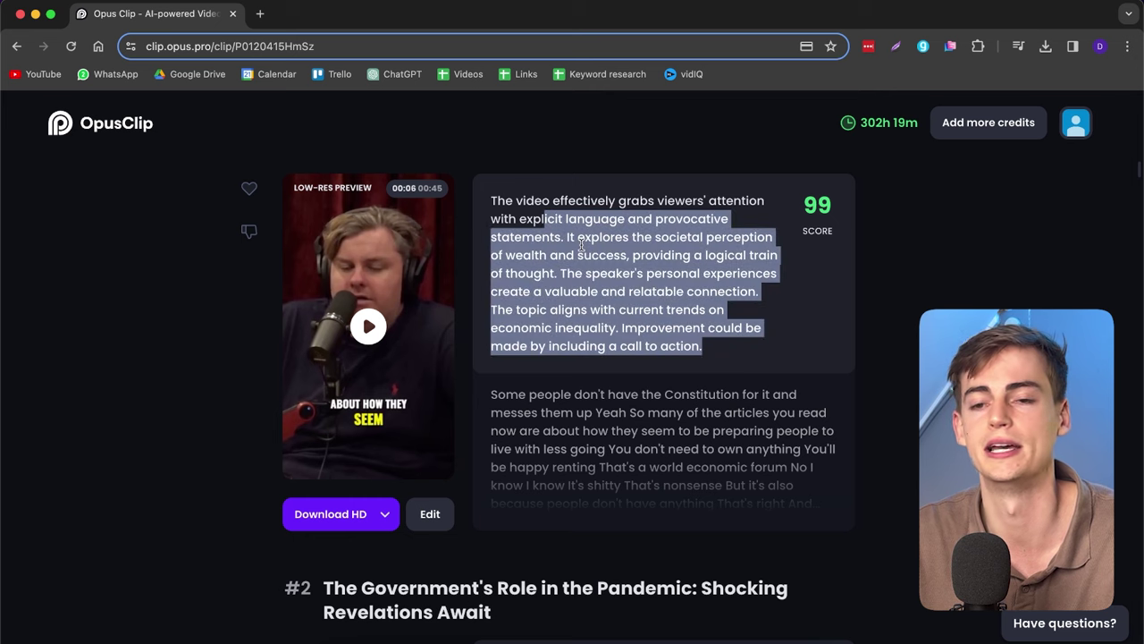
pyautogui.click(597, 245)
pyautogui.scroll(-20, 686, 419)
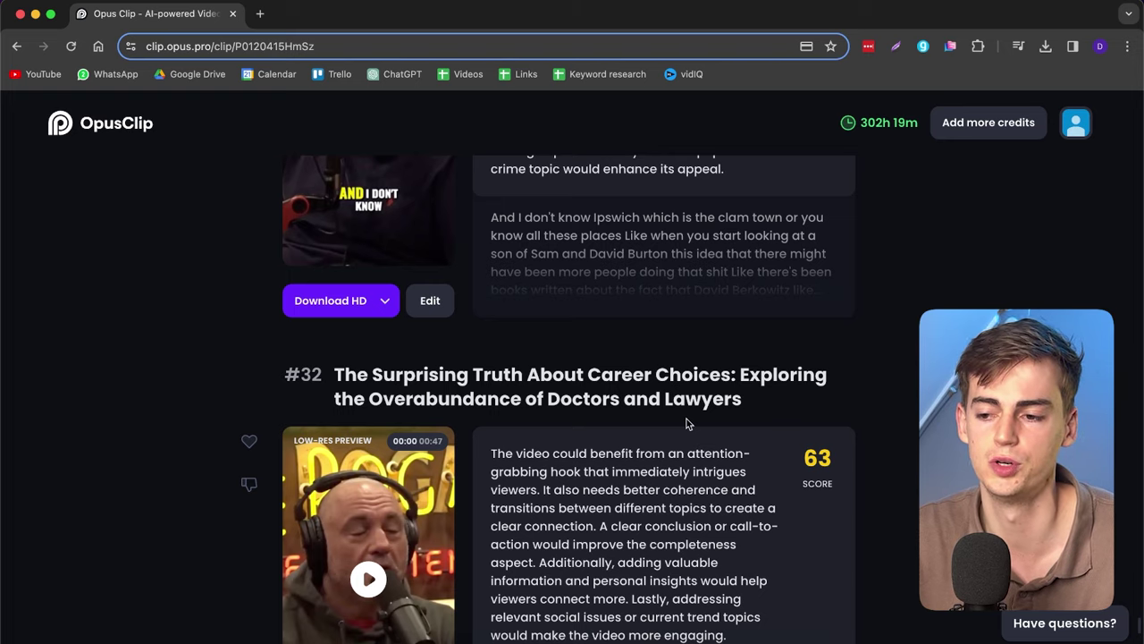
pyautogui.scroll(20, 706, 412)
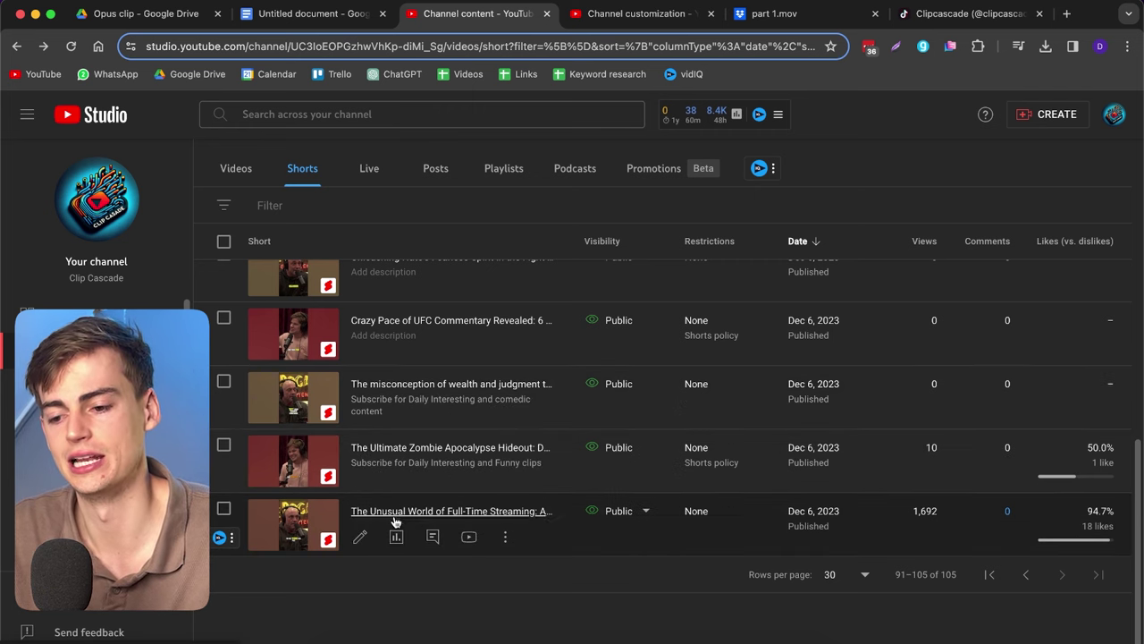
# - Check the full-time streaming short's 1,692-view analytics chart, then scroll back up the Shorts list
pyautogui.click(396, 536)
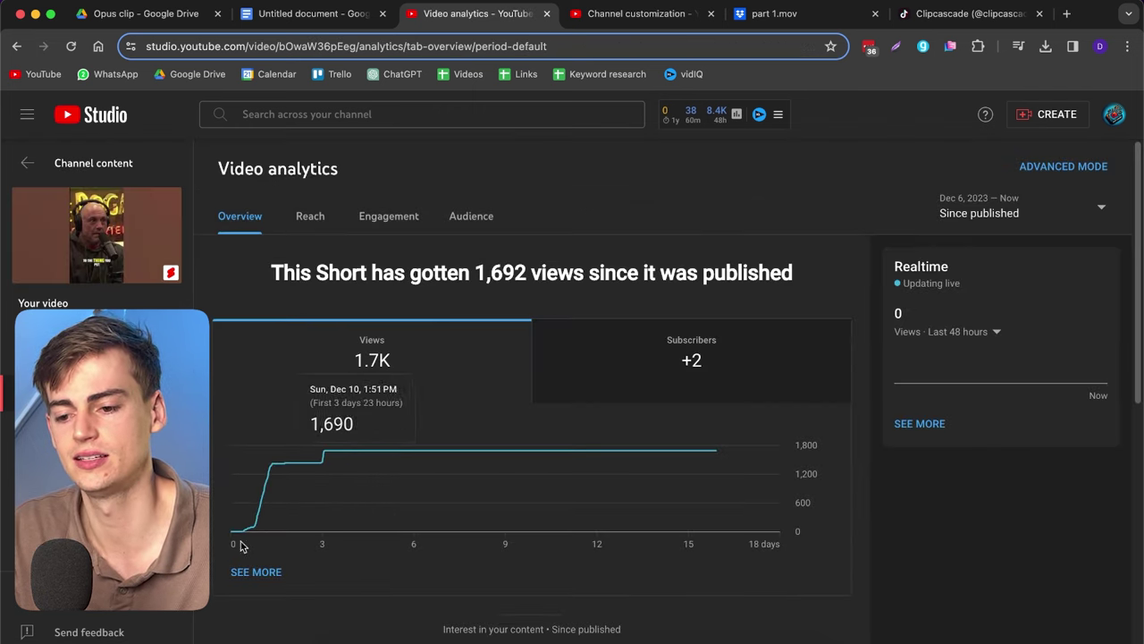
pyautogui.moveTo(273, 529)
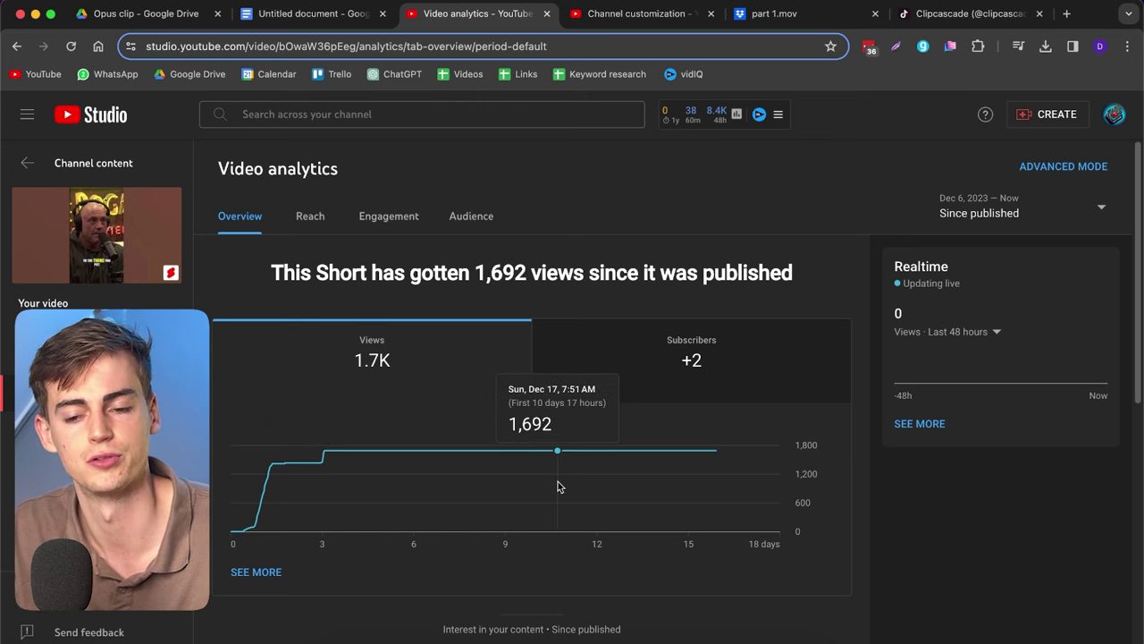
pyautogui.press('super+bracketleft')
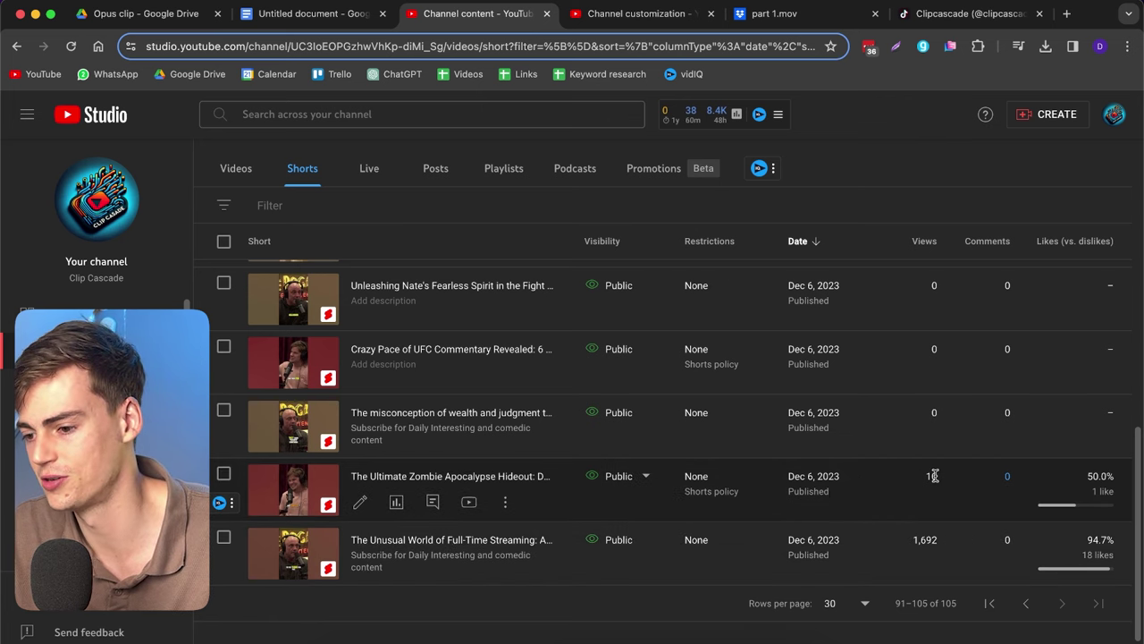
pyautogui.scroll(1, 937, 458)
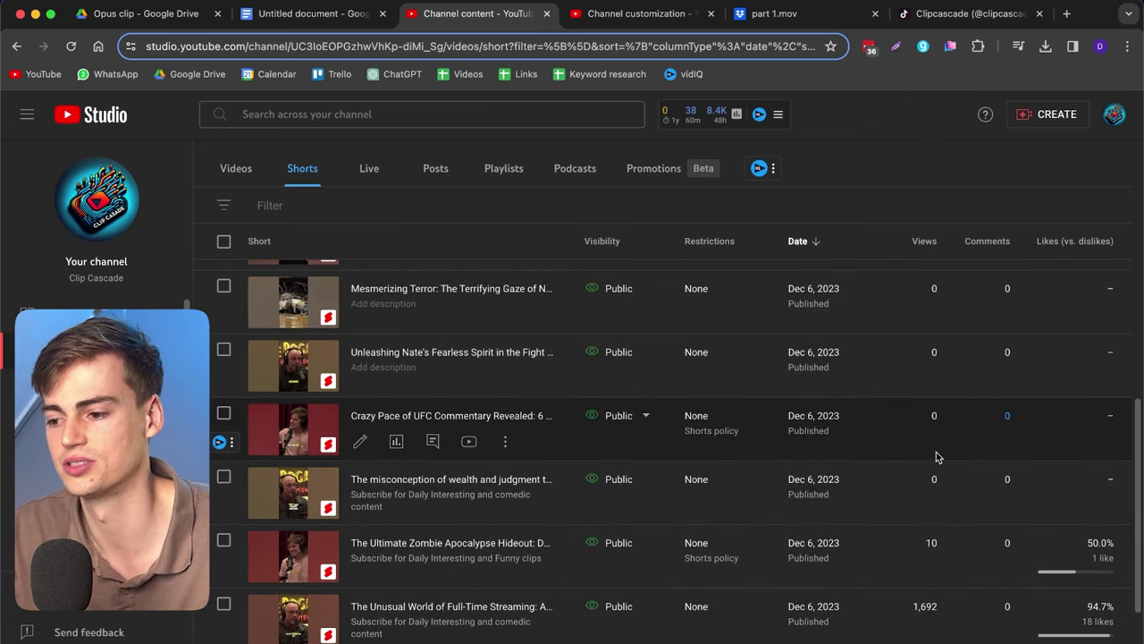
pyautogui.scroll(1, 937, 457)
pyautogui.scroll(1, 913, 447)
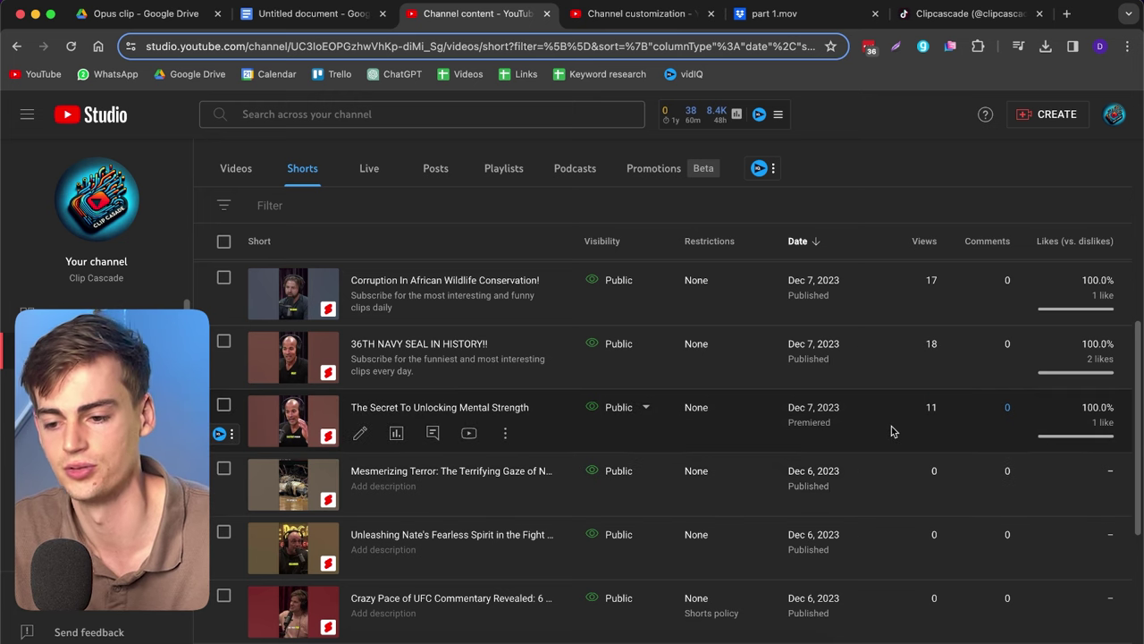
pyautogui.scroll(1, 891, 429)
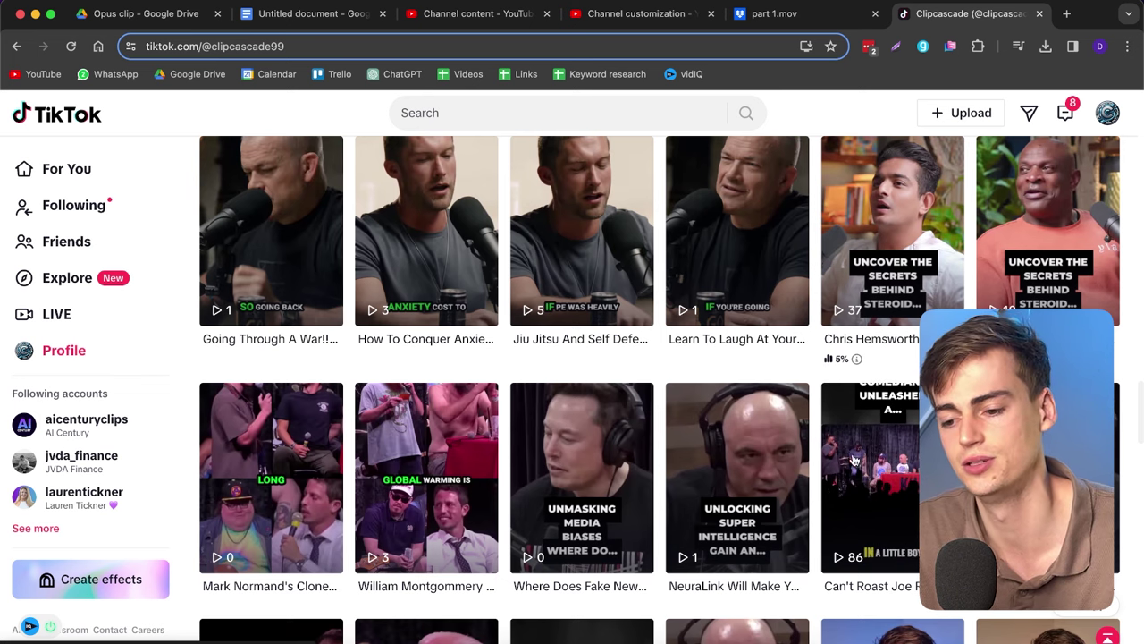
pyautogui.scroll(2, 495, 488)
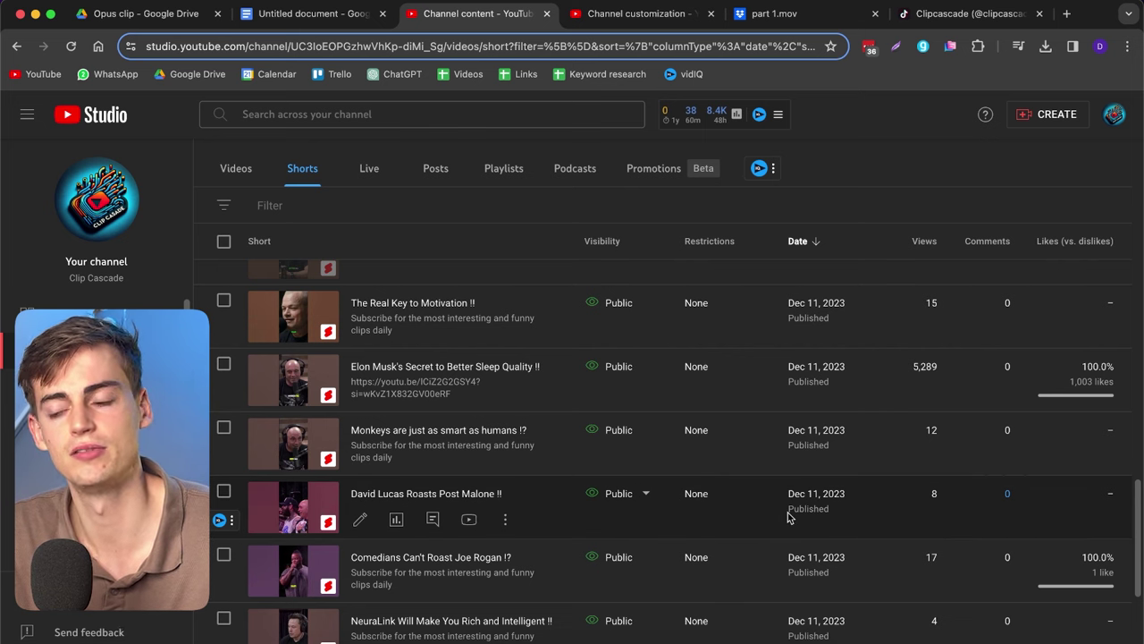
# - Open the Elon Musk sleep short's analytics and look over its Realtime views period options
pyautogui.scroll(1, 789, 517)
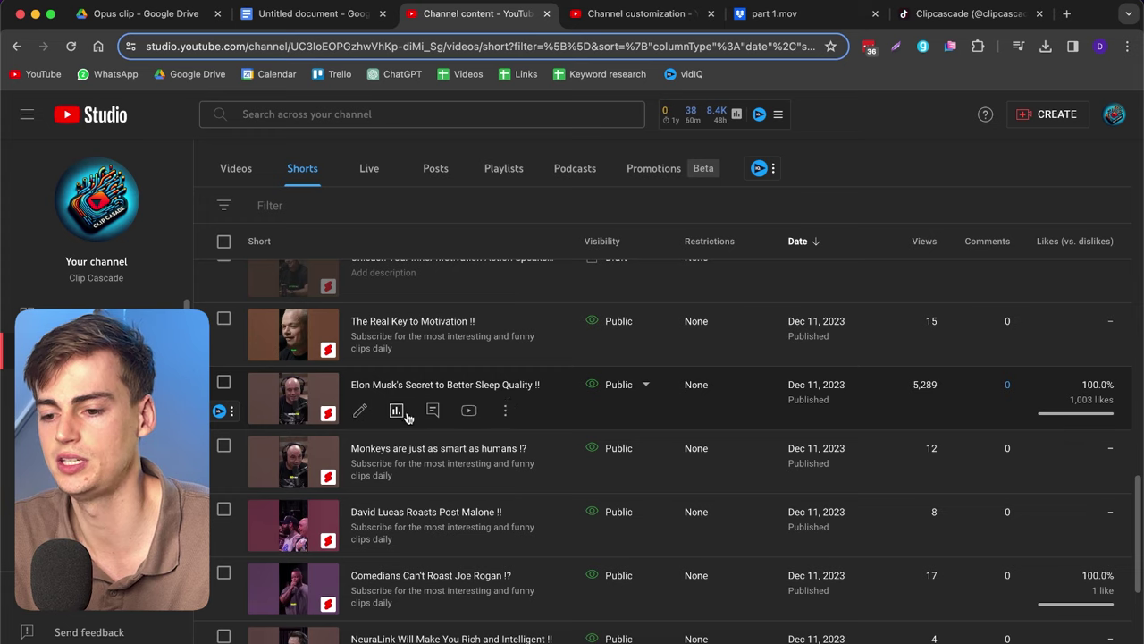
pyautogui.click(402, 413)
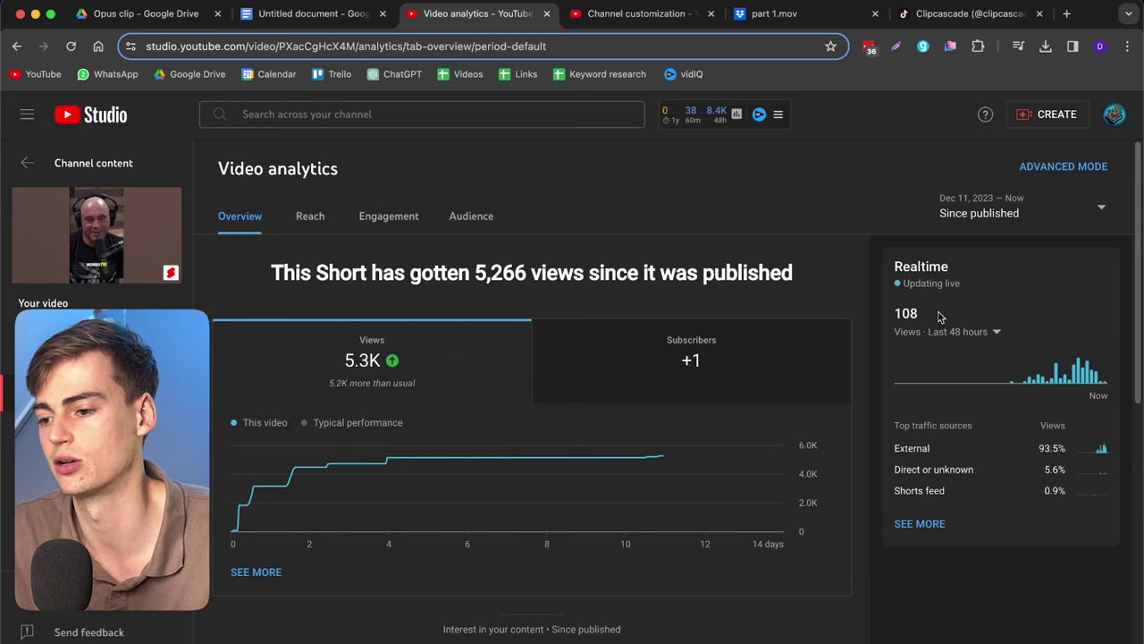
pyautogui.click(970, 332)
pyautogui.click(1046, 381)
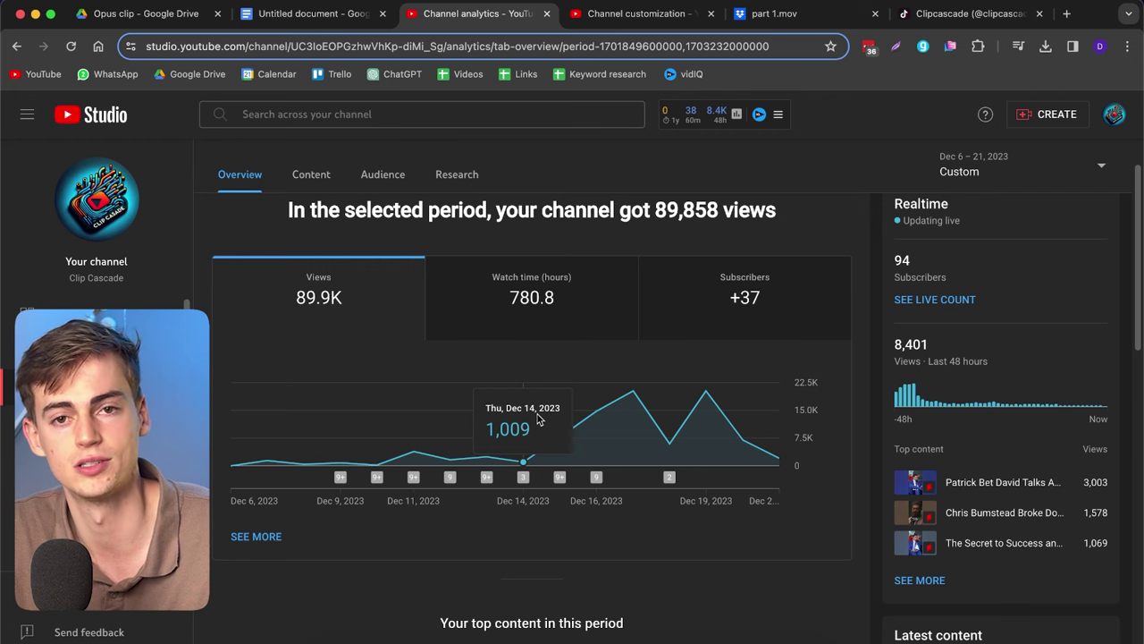
pyautogui.scroll(-5, 550, 416)
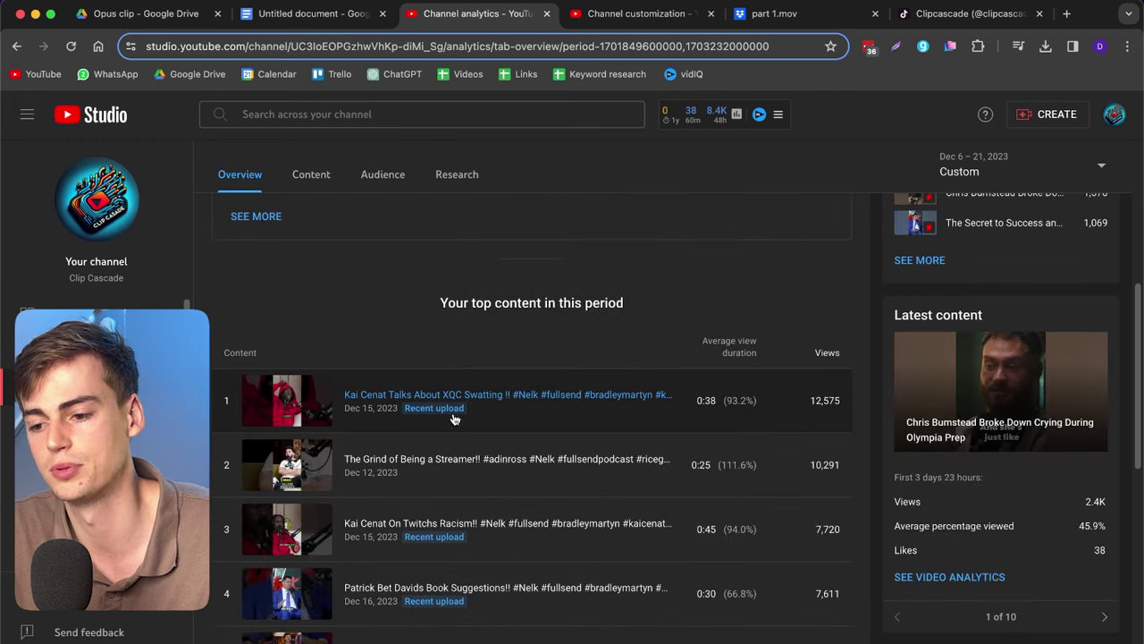
pyautogui.click(488, 404)
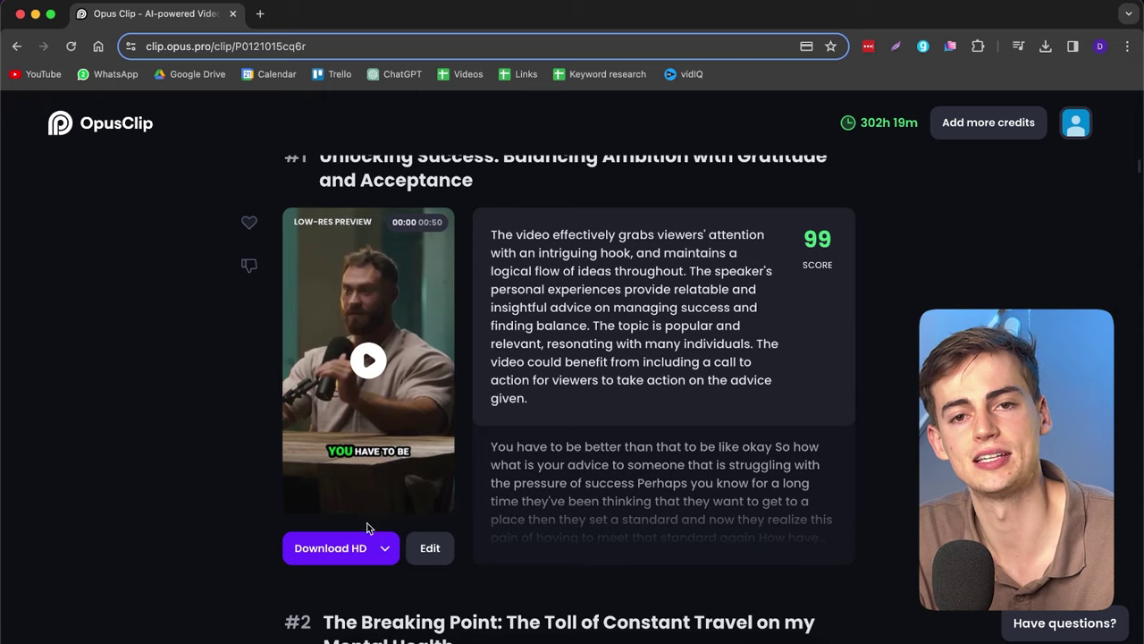
# - Export the Unlocking Success clip to Premiere Pro and open its .prproj in Premiere Pro 2023
pyautogui.click(382, 546)
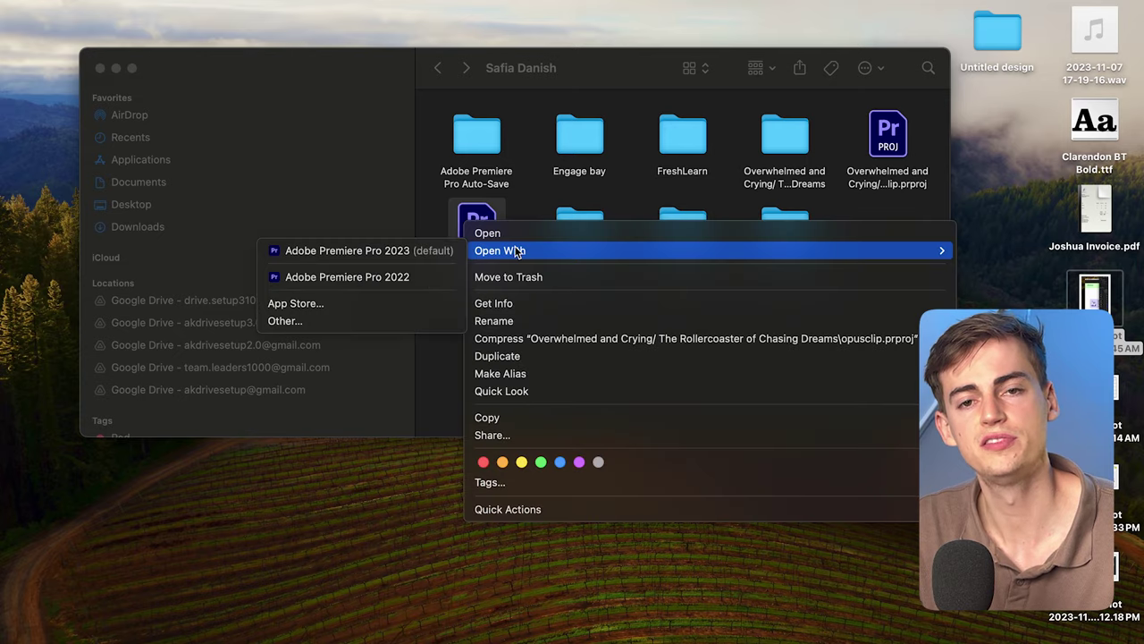
pyautogui.click(358, 280)
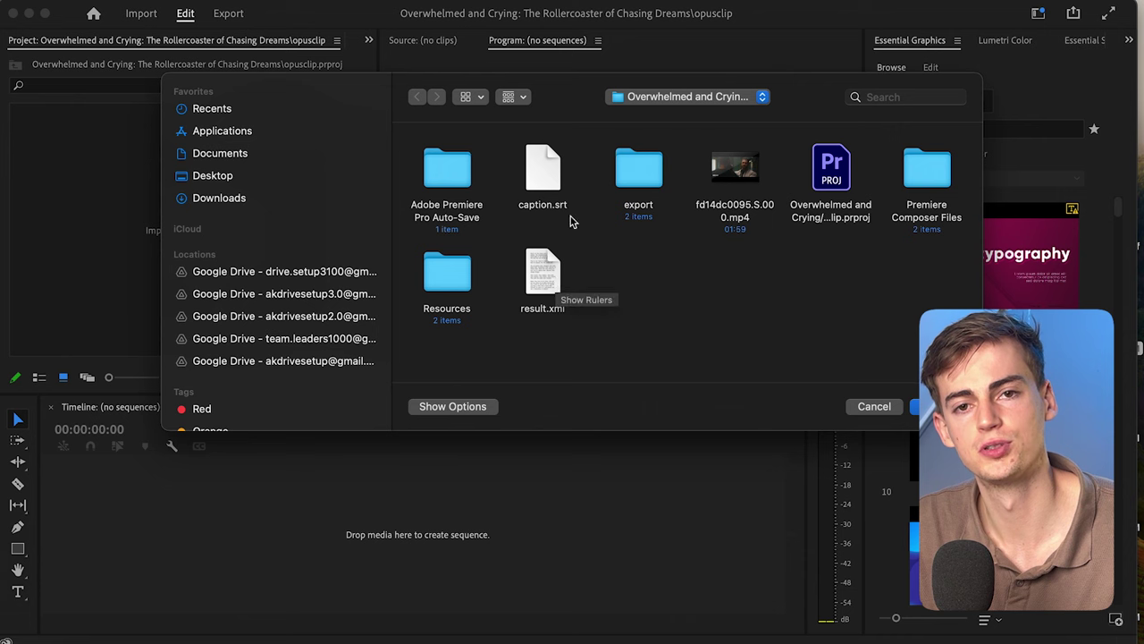
pyautogui.click(543, 179)
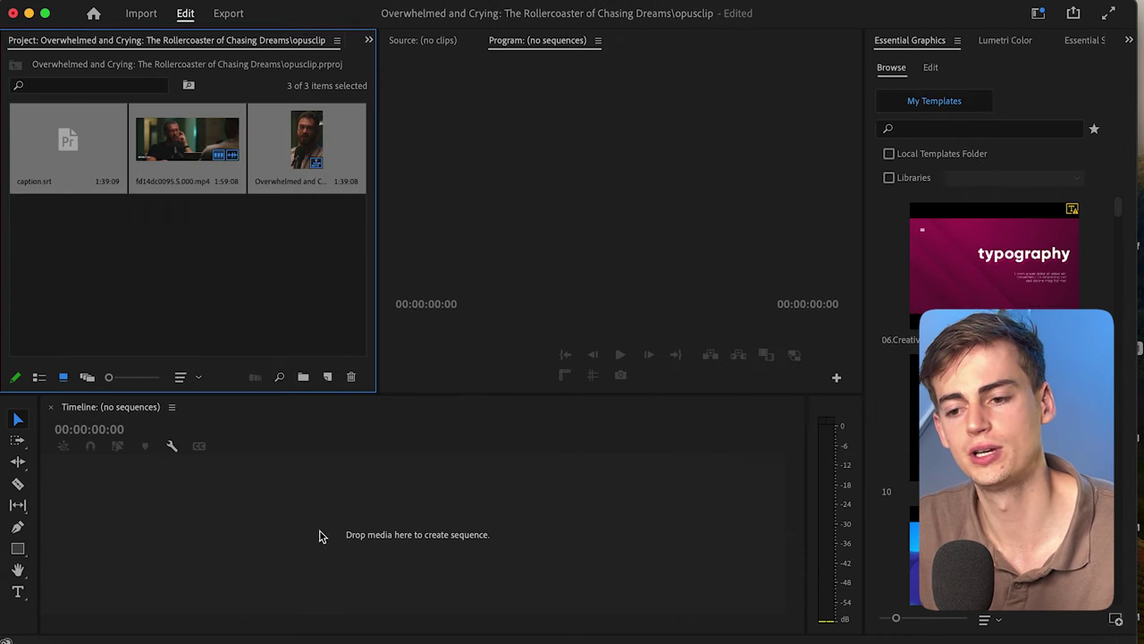
# - Import caption.srt and result.xml, adding the captions as a new Subtitle caption track
pyautogui.doubleClick(307, 148)
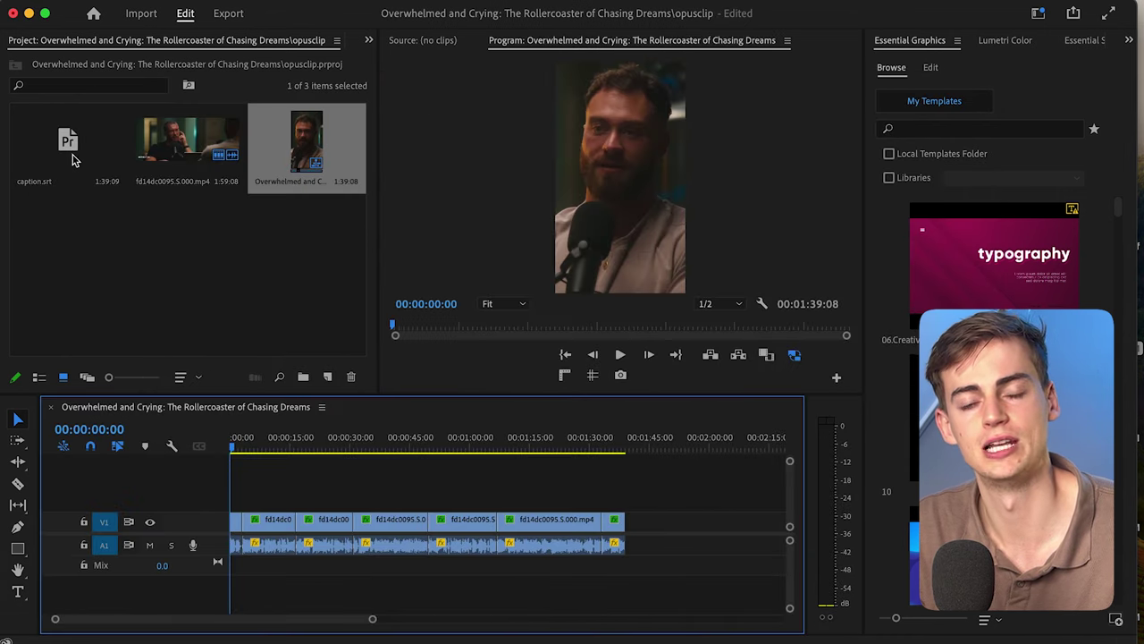
pyautogui.doubleClick(75, 159)
pyautogui.click(354, 99)
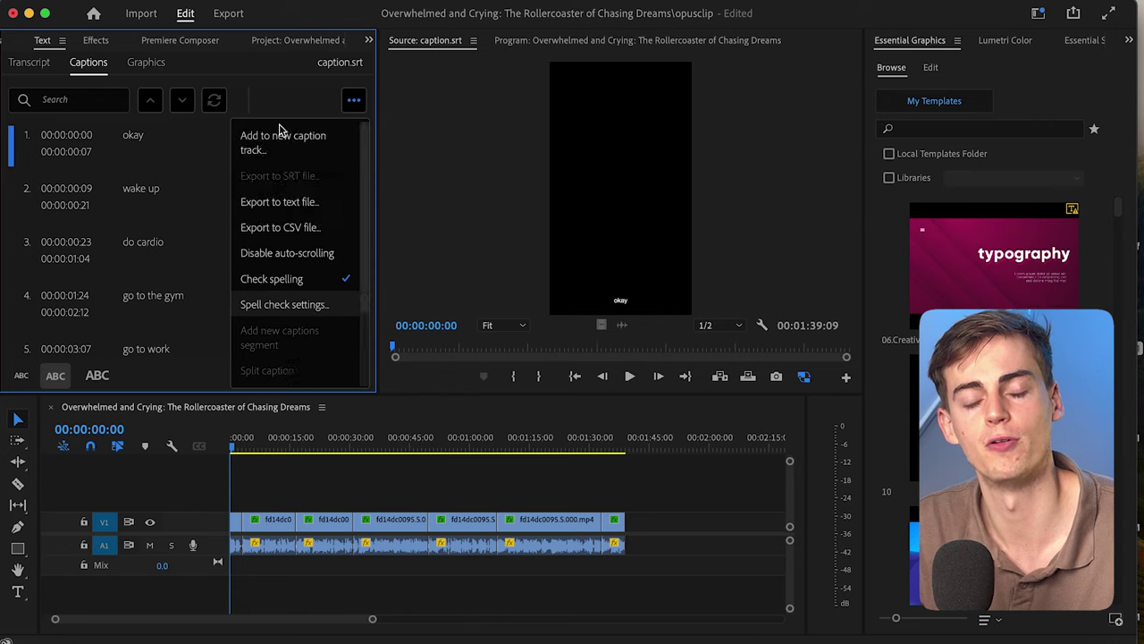
pyautogui.click(280, 136)
pyautogui.click(626, 468)
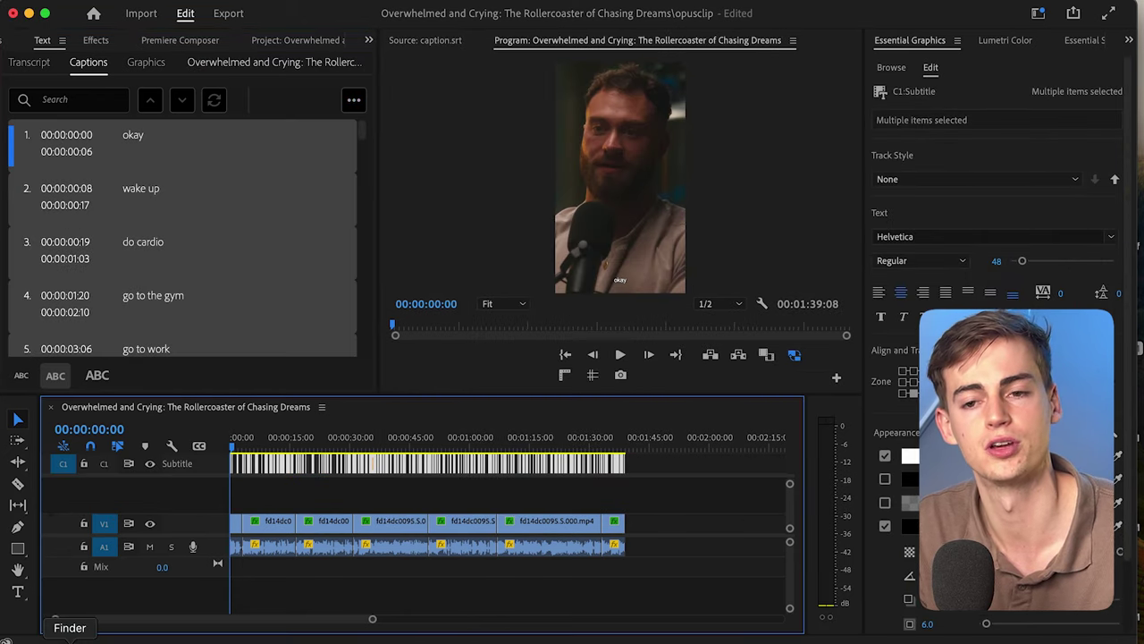
# - Delete the empty gap before the clips so the footage starts at zero
pyautogui.hscroll(5, 509, 501)
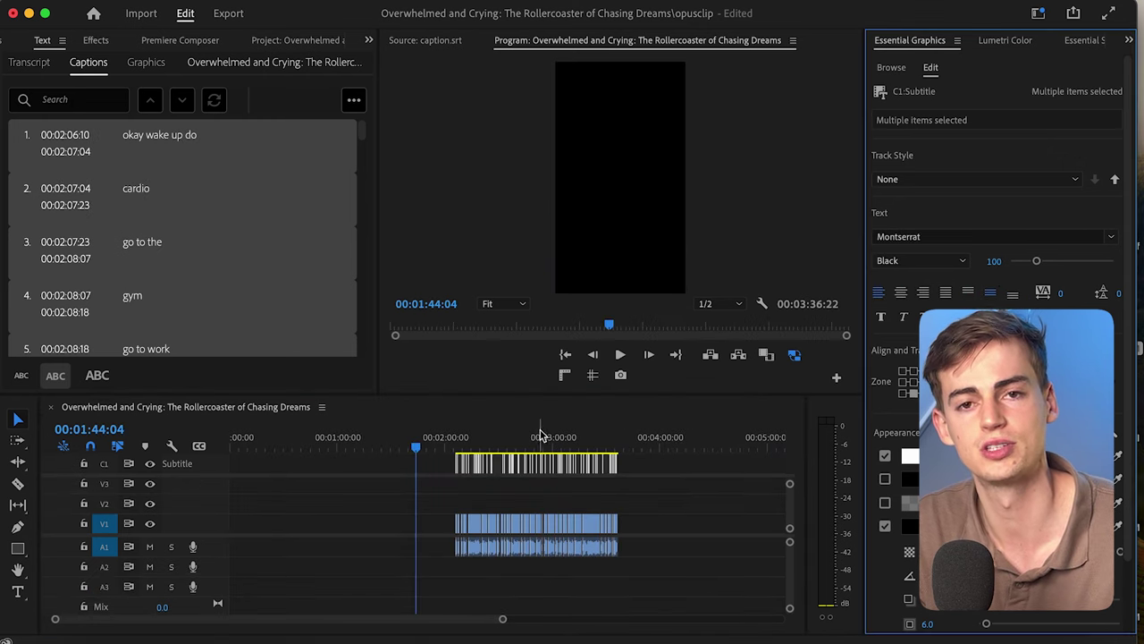
pyautogui.click(540, 436)
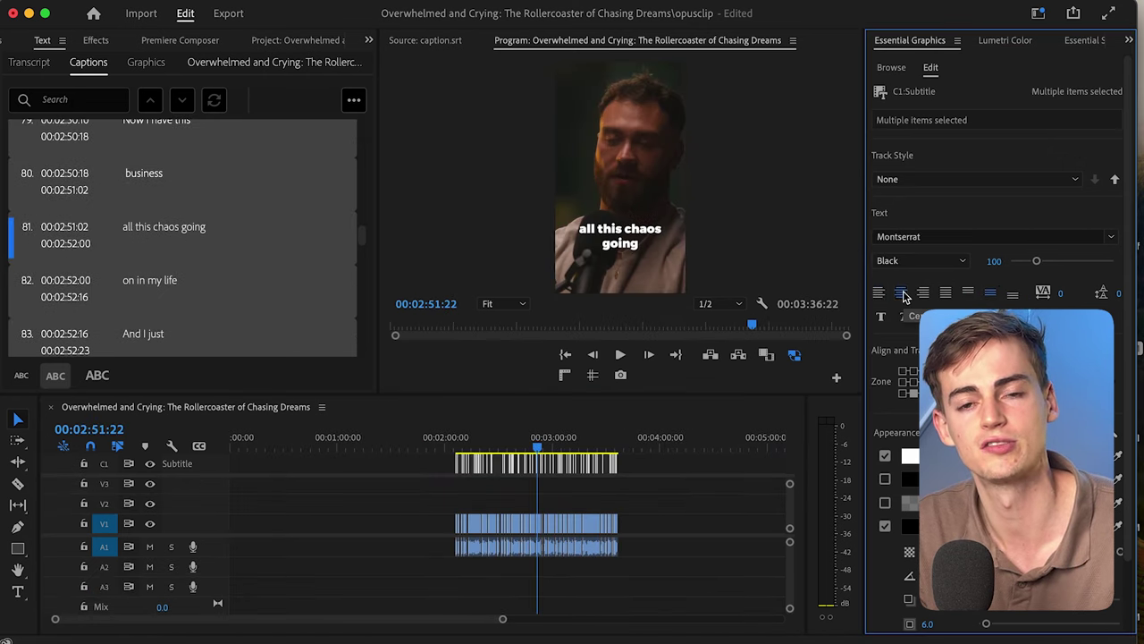
pyautogui.hscroll(4, 540, 501)
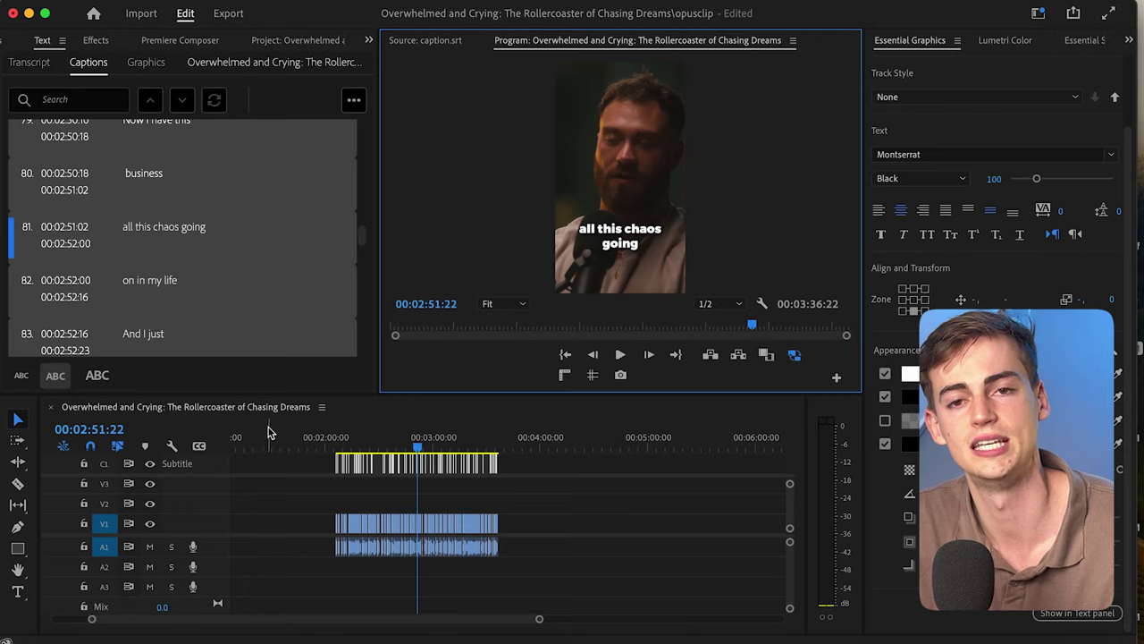
pyautogui.hscroll(-4, 268, 447)
pyautogui.click(366, 557)
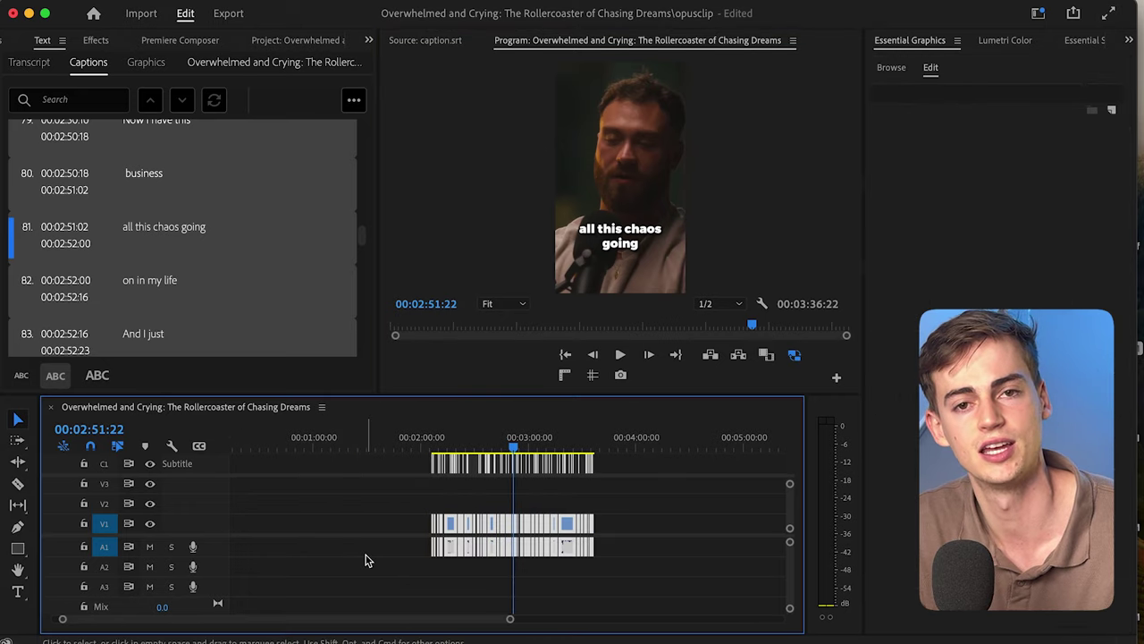
pyautogui.click(362, 464)
pyautogui.press('Delete')
# - Return to the sequence start and scrub through the opening seconds
pyautogui.scroll(3, 350, 483)
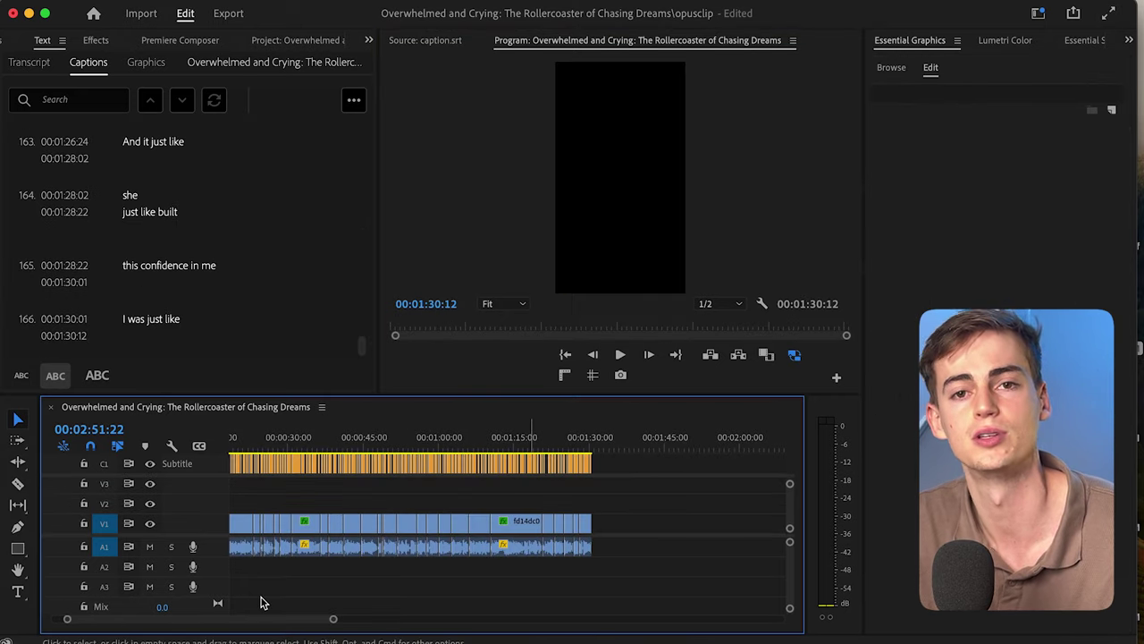
pyautogui.press('super+z')
pyautogui.press('super+z')
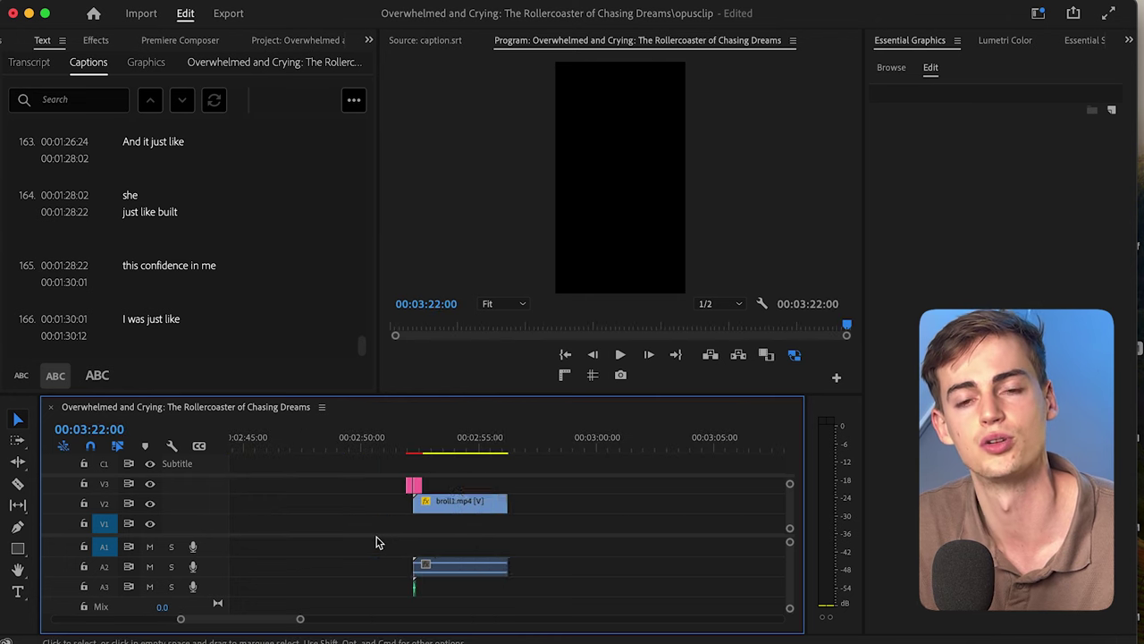
pyautogui.press('Home')
pyautogui.moveTo(255, 439); pyautogui.dragTo(396, 439)
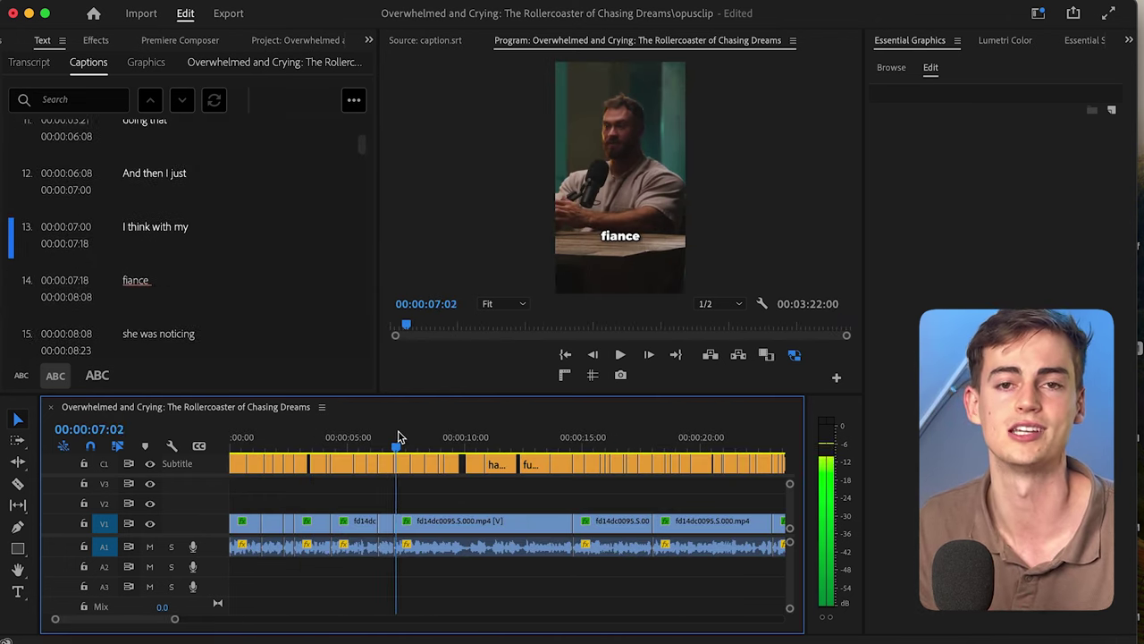
# - Paste broll1 at about 7 seconds and place a Light Leak transition from Premiere Composer on V3 above it
pyautogui.hotkey('ctrl', 'v')
pyautogui.click(228, 13)
pyautogui.click(185, 12)
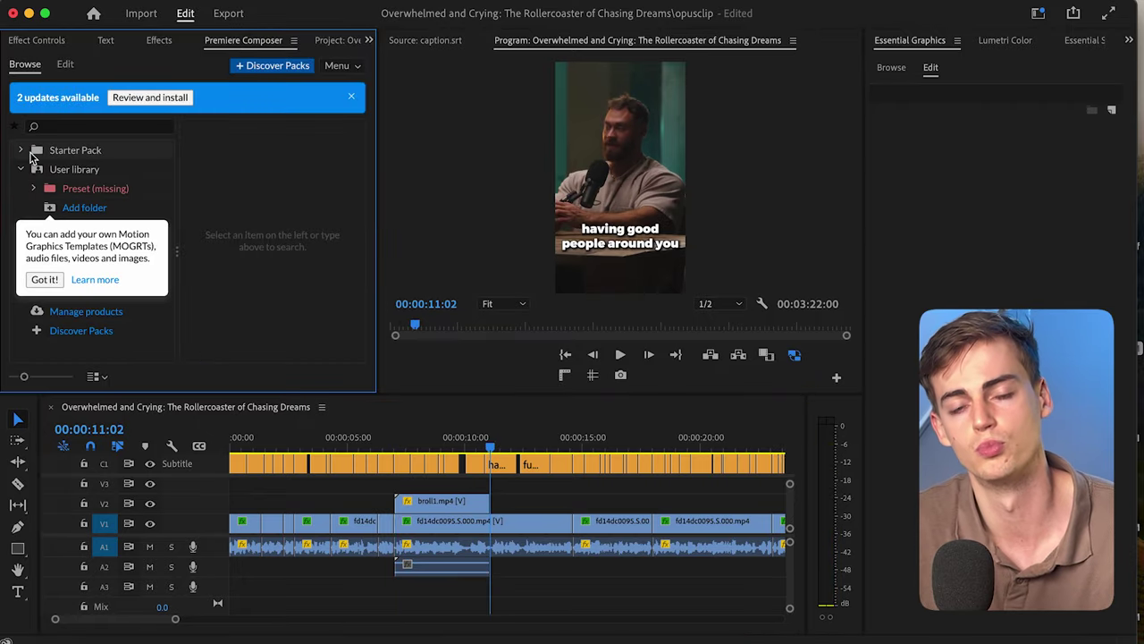
pyautogui.click(20, 150)
pyautogui.click(33, 207)
pyautogui.scroll(-3, 89, 224)
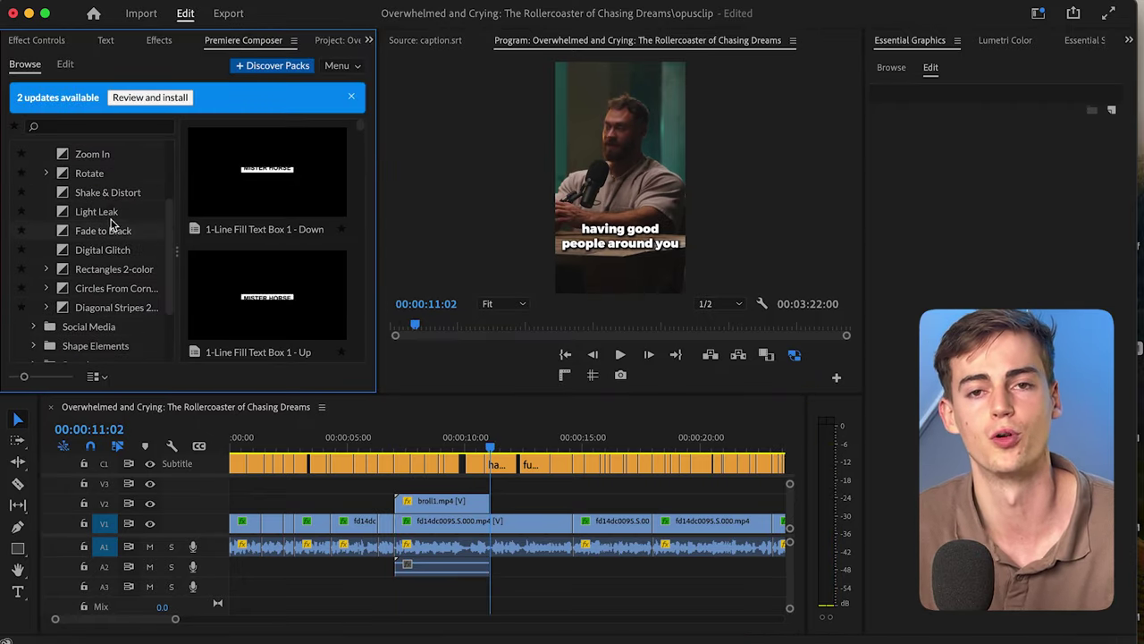
pyautogui.moveTo(95, 210); pyautogui.dragTo(402, 490)
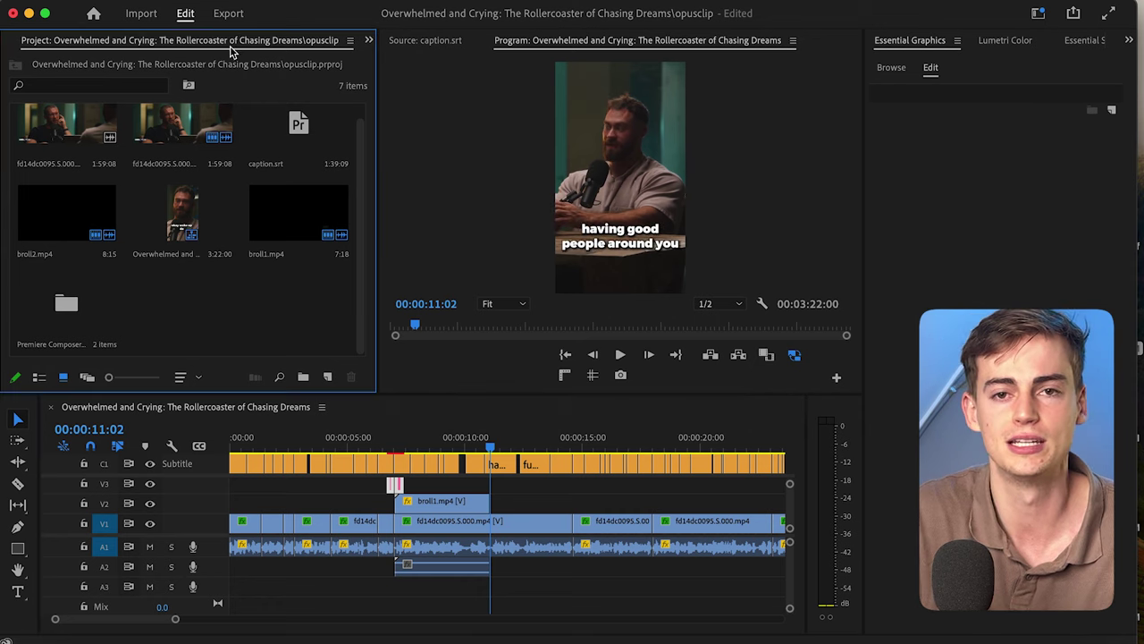
# - Drop a Click sound effect from Premiere Composer's Sounds folder onto A3 at the b-roll cut
pyautogui.click(243, 40)
pyautogui.scroll(3, 90, 268)
pyautogui.click(33, 178)
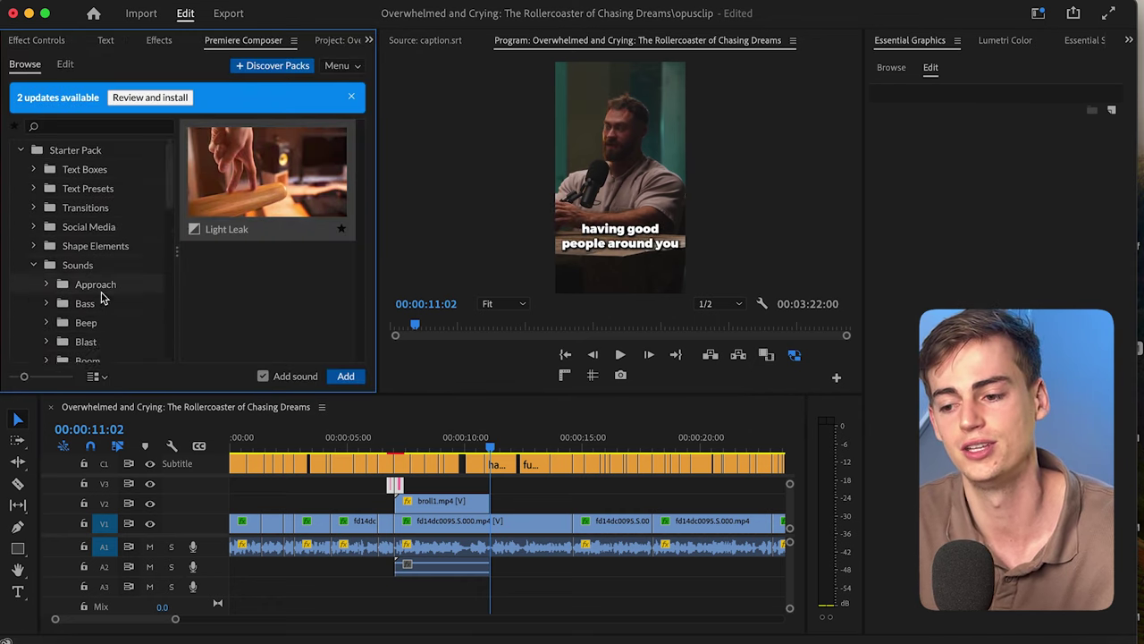
pyautogui.scroll(-3, 98, 295)
pyautogui.click(98, 304)
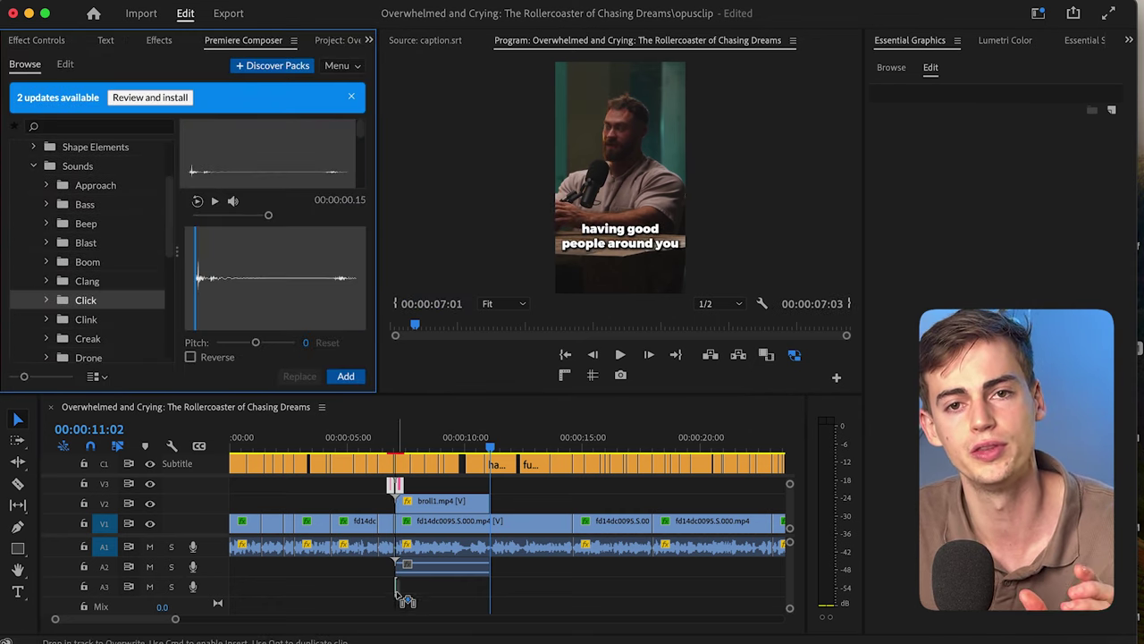
pyautogui.moveTo(407, 600); pyautogui.dragTo(407, 600)
pyautogui.press('=')
pyautogui.press('=')
# - Zoom out and scrub the edit around the 35-second mark to review it
pyautogui.rightClick(374, 590)
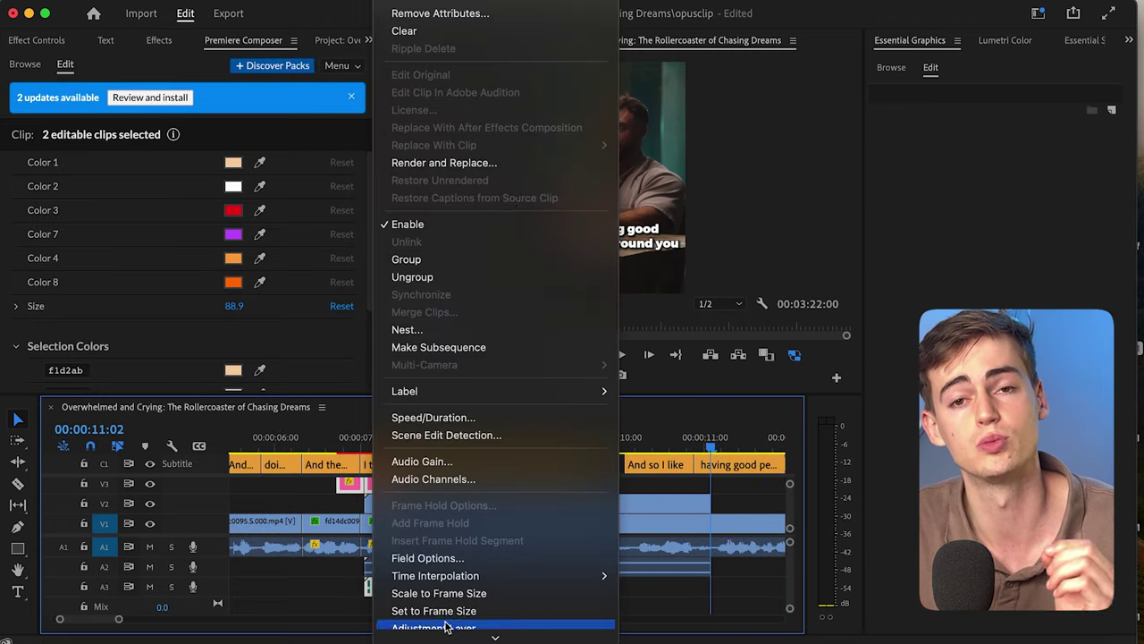
pyautogui.press('Escape')
pyautogui.click(519, 596)
pyautogui.press('-')
pyautogui.press('-')
pyautogui.press('-')
pyautogui.click(480, 447)
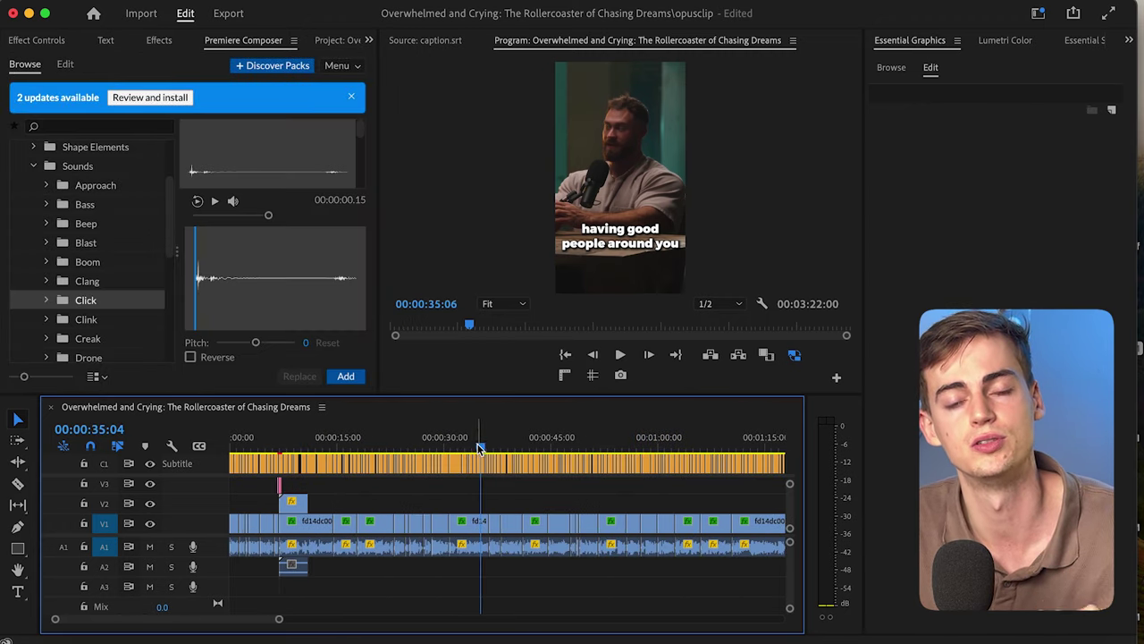
pyautogui.moveTo(480, 447); pyautogui.dragTo(421, 445)
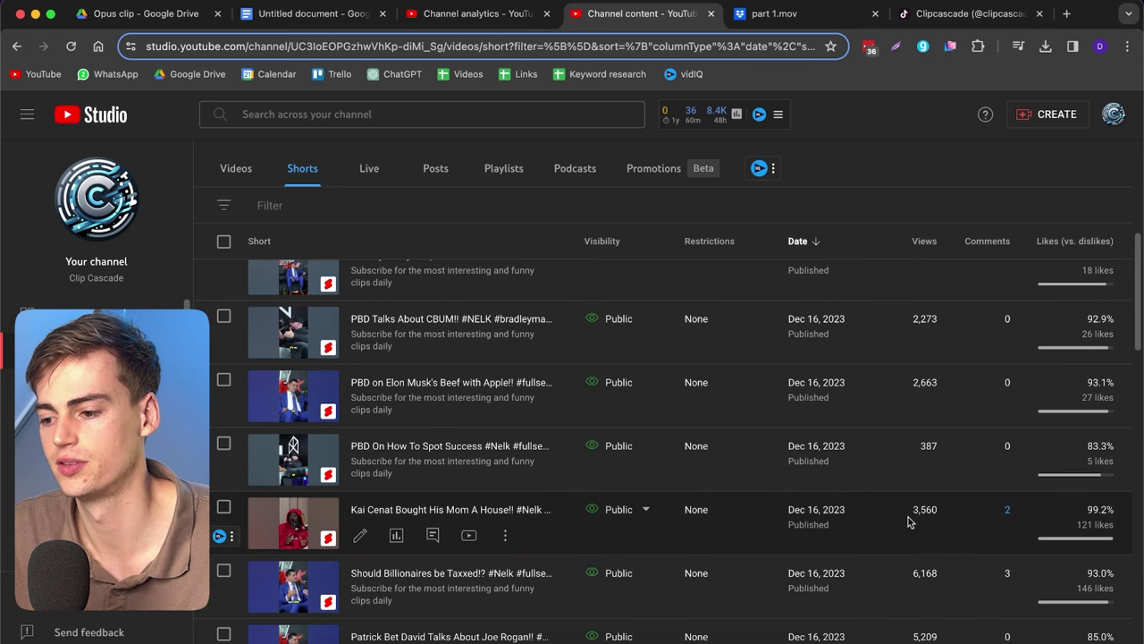
pyautogui.scroll(5, 918, 385)
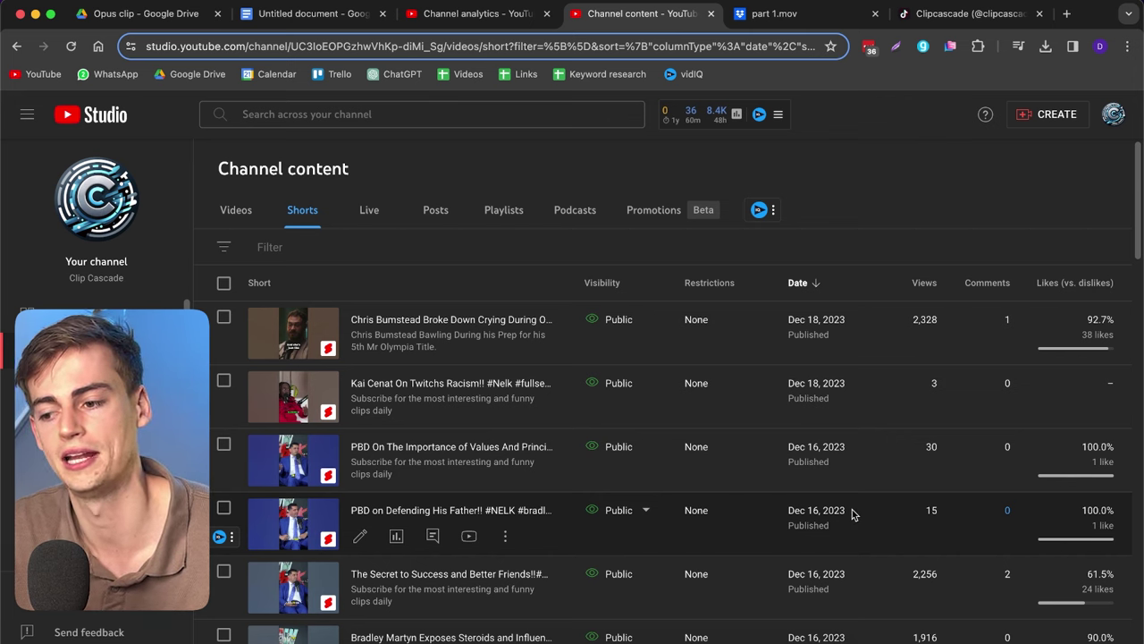
pyautogui.click(396, 345)
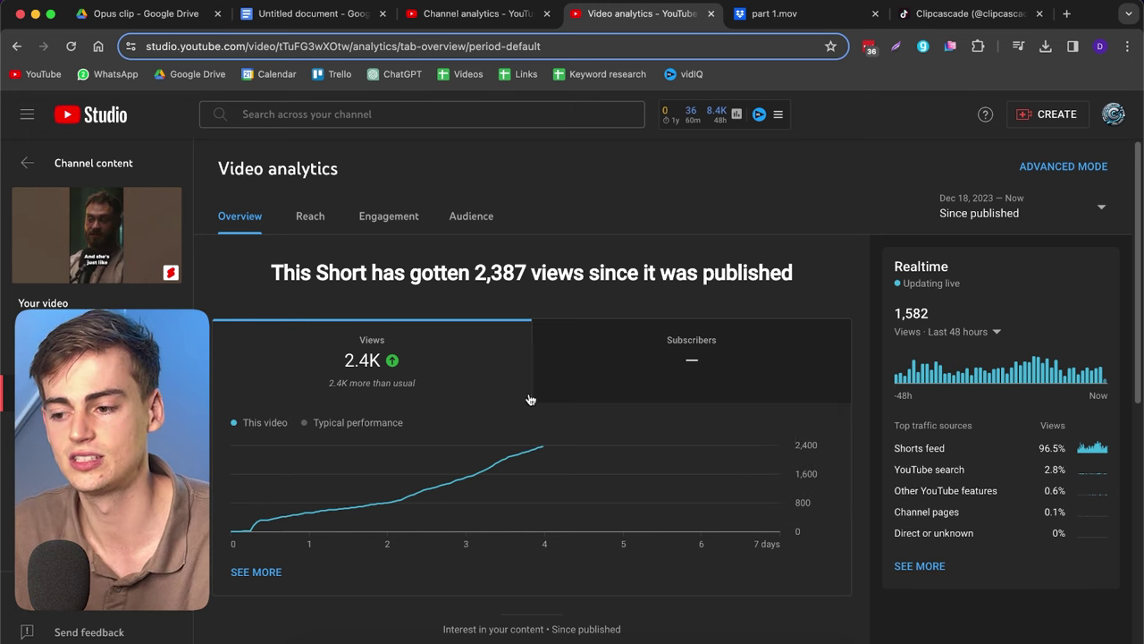
pyautogui.moveTo(924, 331); pyautogui.dragTo(864, 306)
pyautogui.click(957, 330)
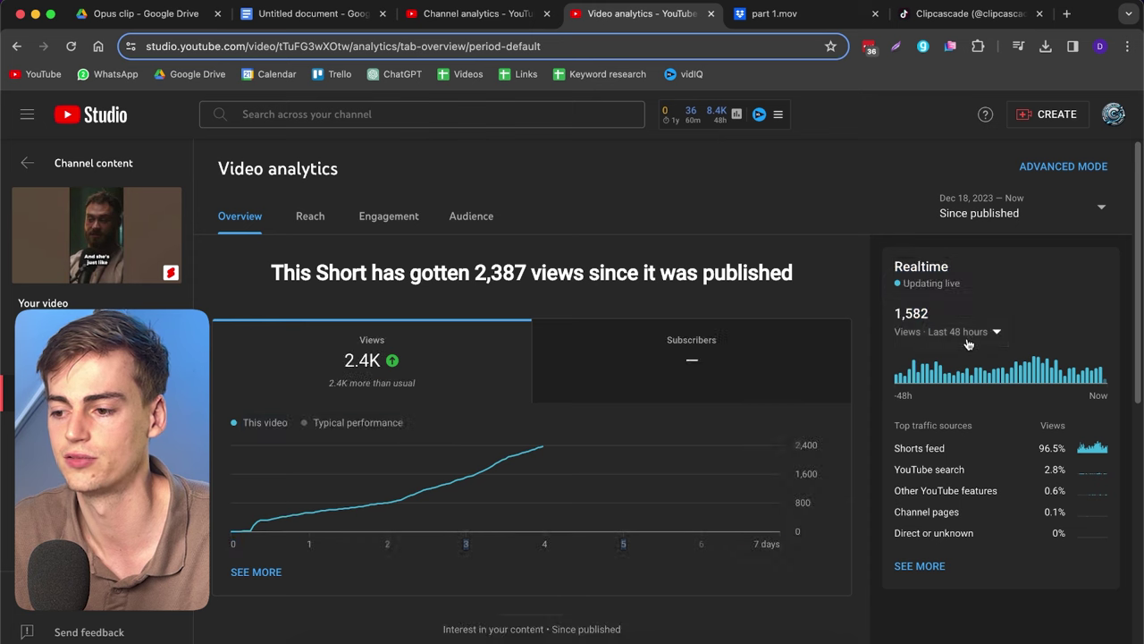
pyautogui.click(899, 338)
pyautogui.click(57, 160)
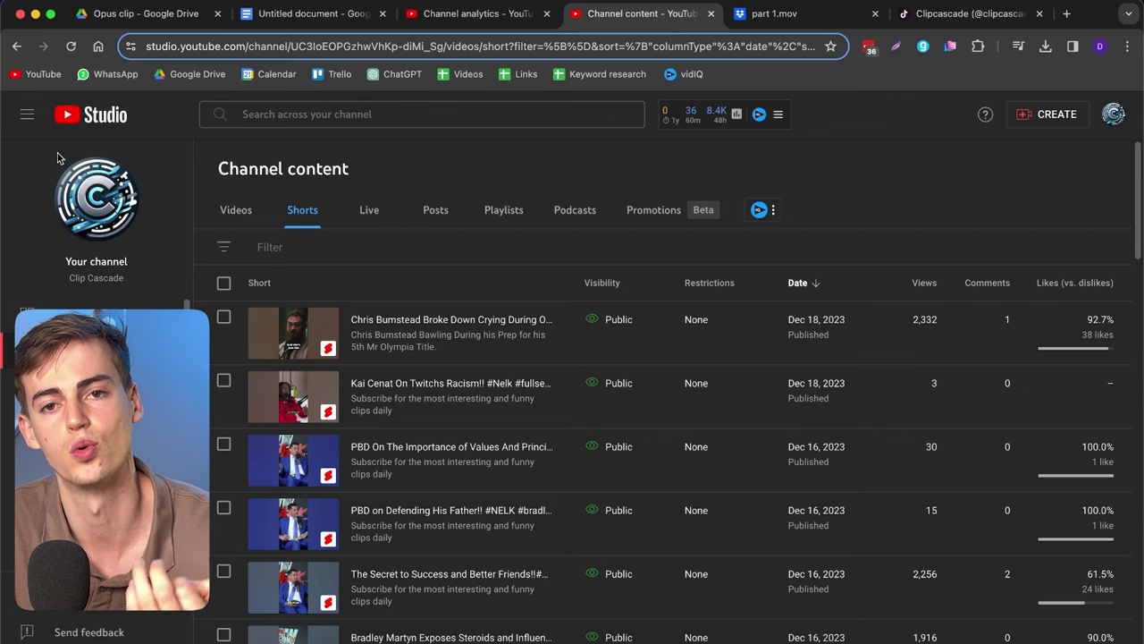
# - Switch to the TikTok profile tab and browse the posted podcast clips' view counts
pyautogui.click(926, 16)
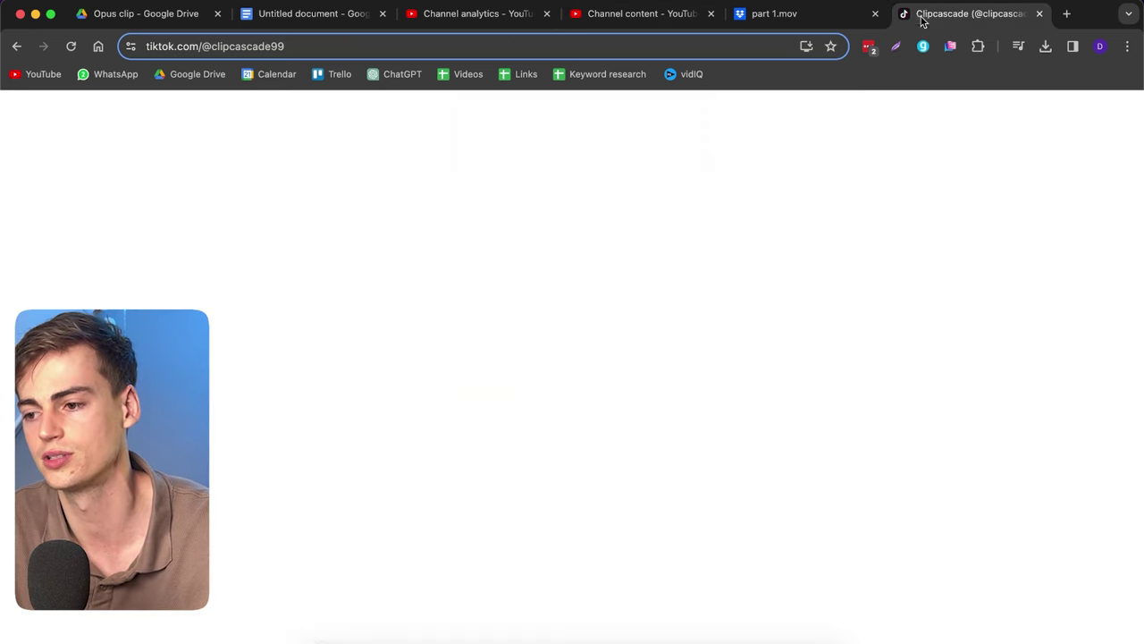
pyautogui.scroll(-4, 641, 364)
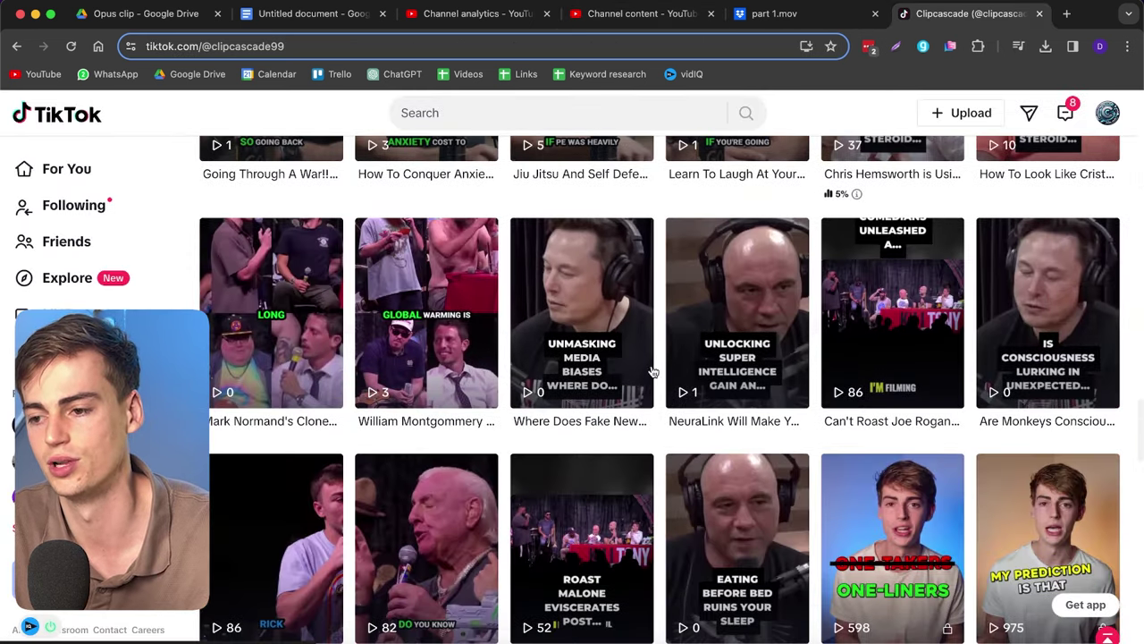
pyautogui.scroll(3, 653, 363)
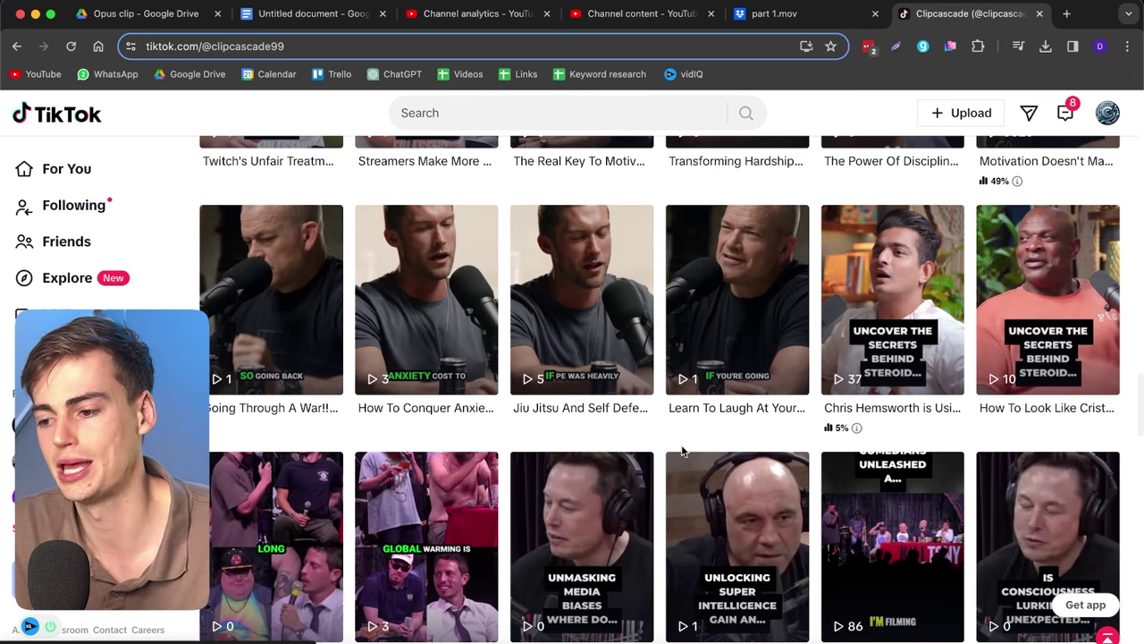
pyautogui.scroll(1, 690, 456)
pyautogui.scroll(3, 690, 456)
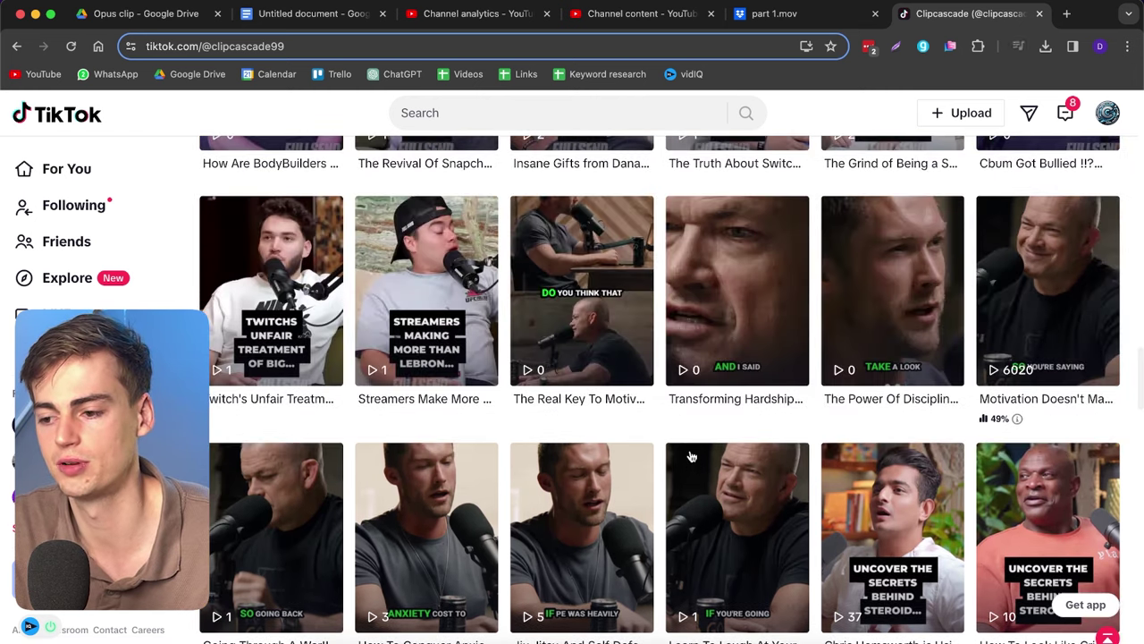
pyautogui.scroll(-1, 810, 407)
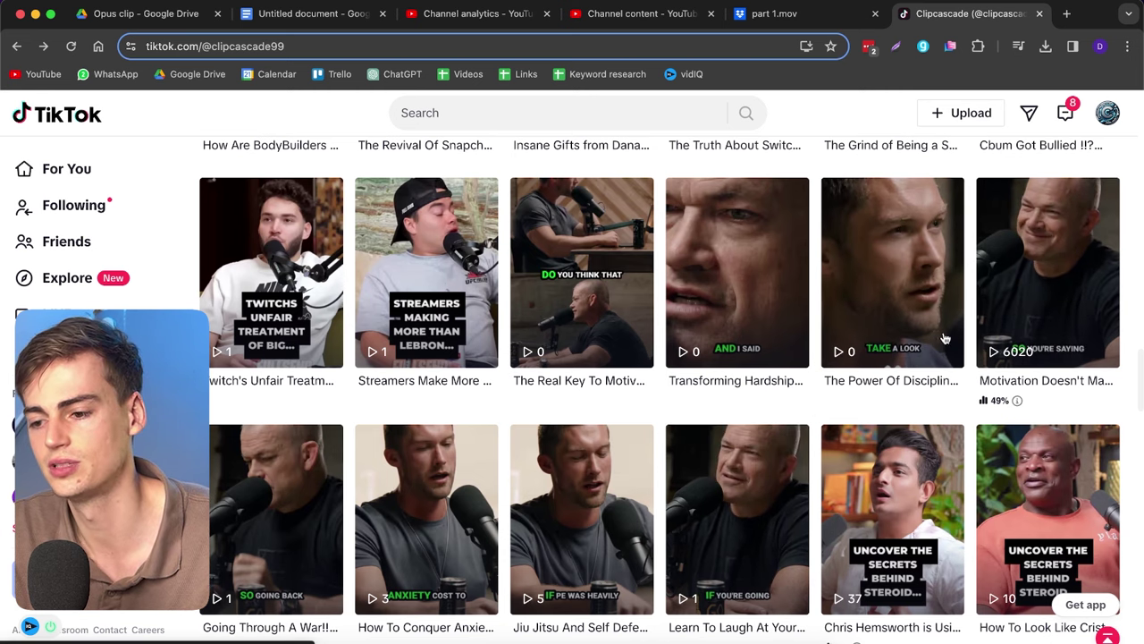
pyautogui.scroll(10, 894, 339)
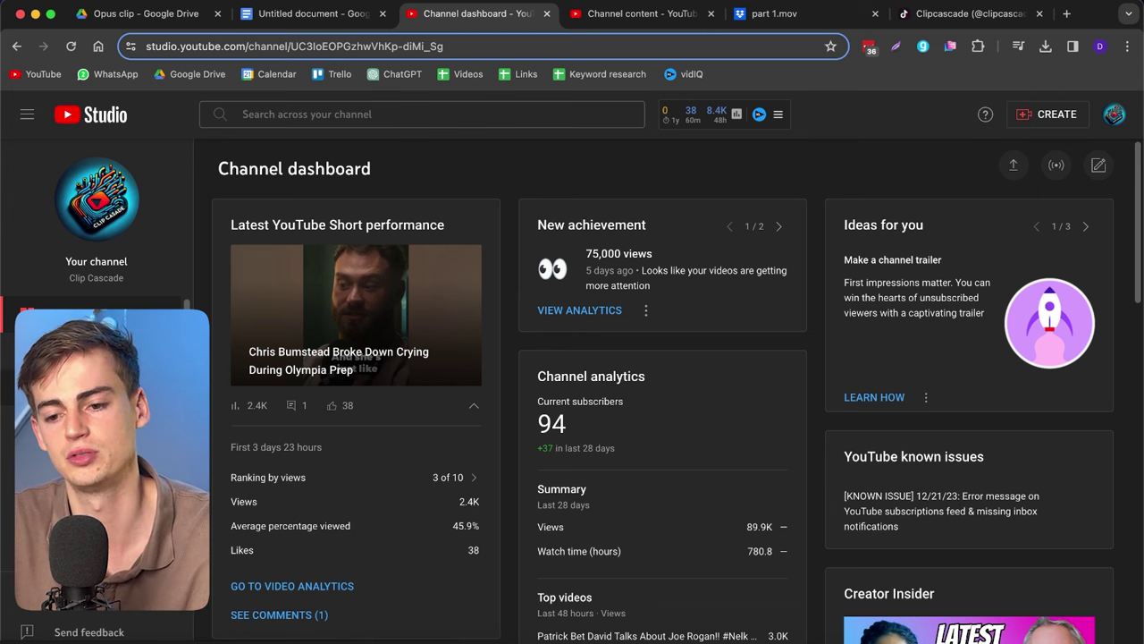
# - Bring up the channel analytics Overview for the last 28 days, showing 89,858 views
pyautogui.click(580, 311)
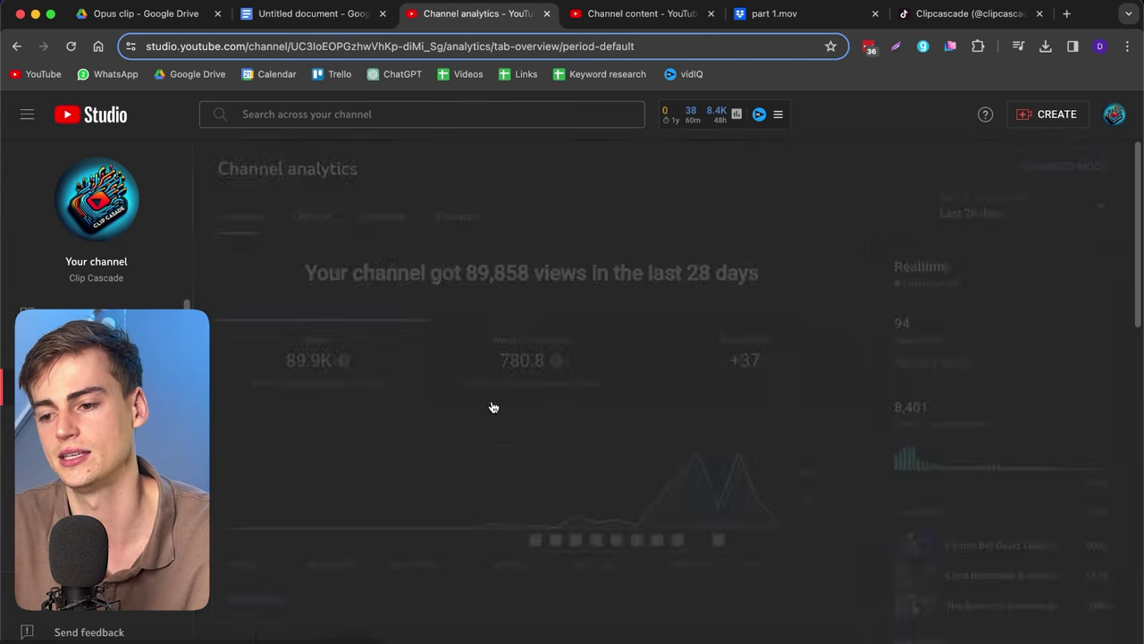
pyautogui.scroll(-1, 489, 392)
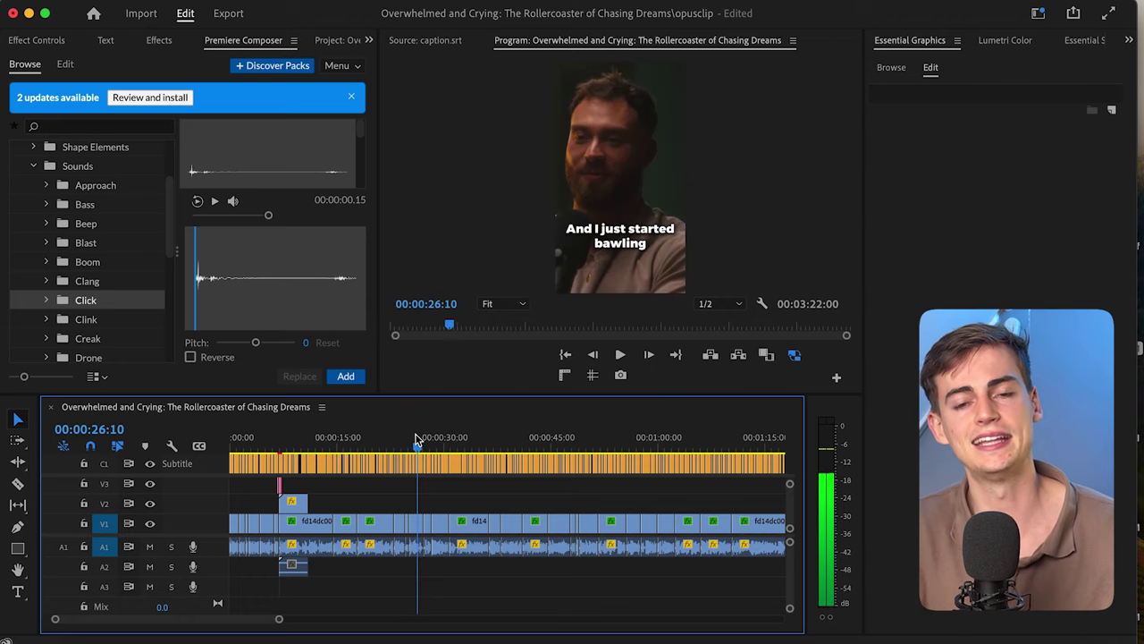
# - Move broll2.mp4 on V2 from the sequence end to the playhead at about 28 seconds
pyautogui.moveTo(416, 439)
pyautogui.mouseDown()
pyautogui.moveTo(356, 429)
pyautogui.moveTo(395, 434)
pyautogui.mouseUp()
pyautogui.press('space')
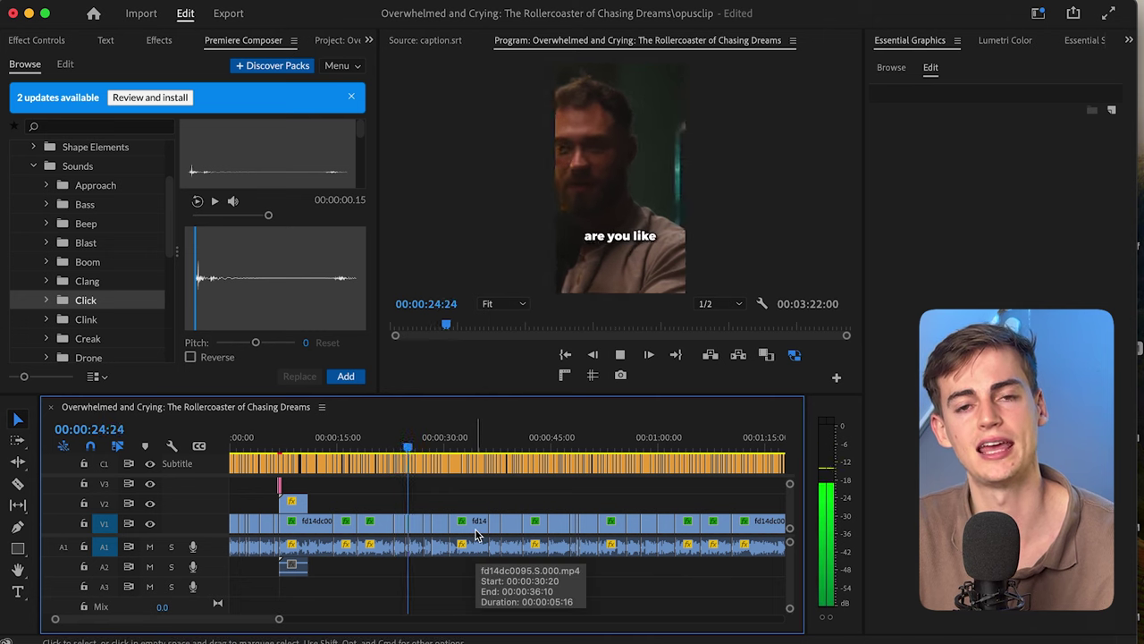
pyautogui.press('space')
pyautogui.press('\\')
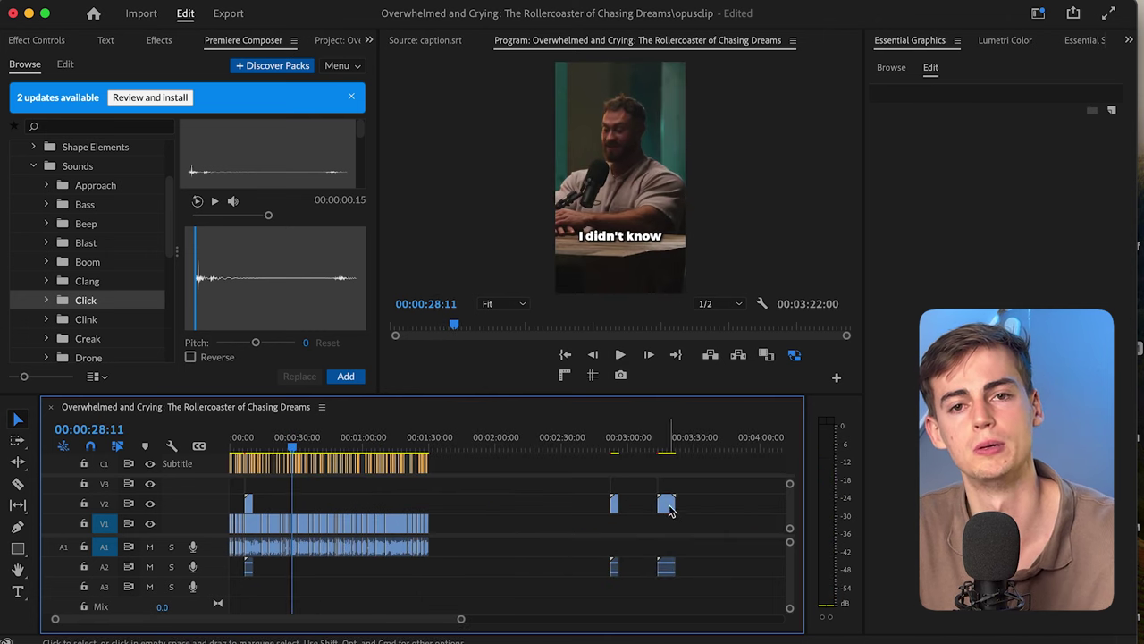
pyautogui.moveTo(666, 504); pyautogui.dragTo(299, 502)
pyautogui.press('=')
pyautogui.press('=')
pyautogui.press('=')
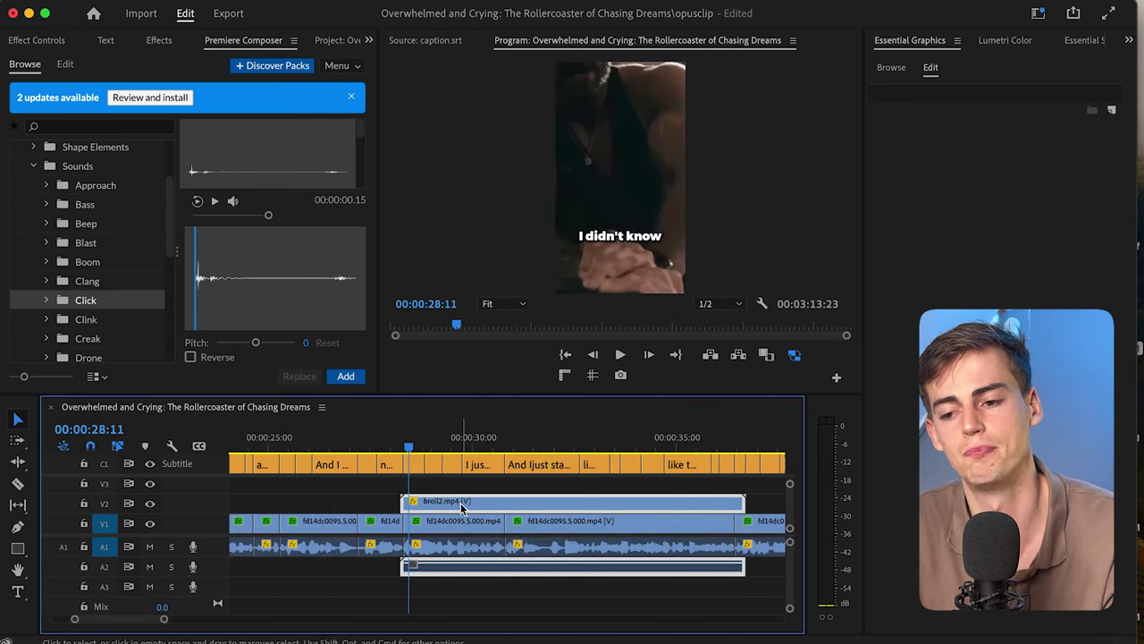
# - Select the overlay clips together around 26 seconds in the sequence
pyautogui.click(347, 438)
pyautogui.moveTo(347, 438); pyautogui.dragTo(371, 438)
pyautogui.moveTo(371, 501); pyautogui.dragTo(536, 585)
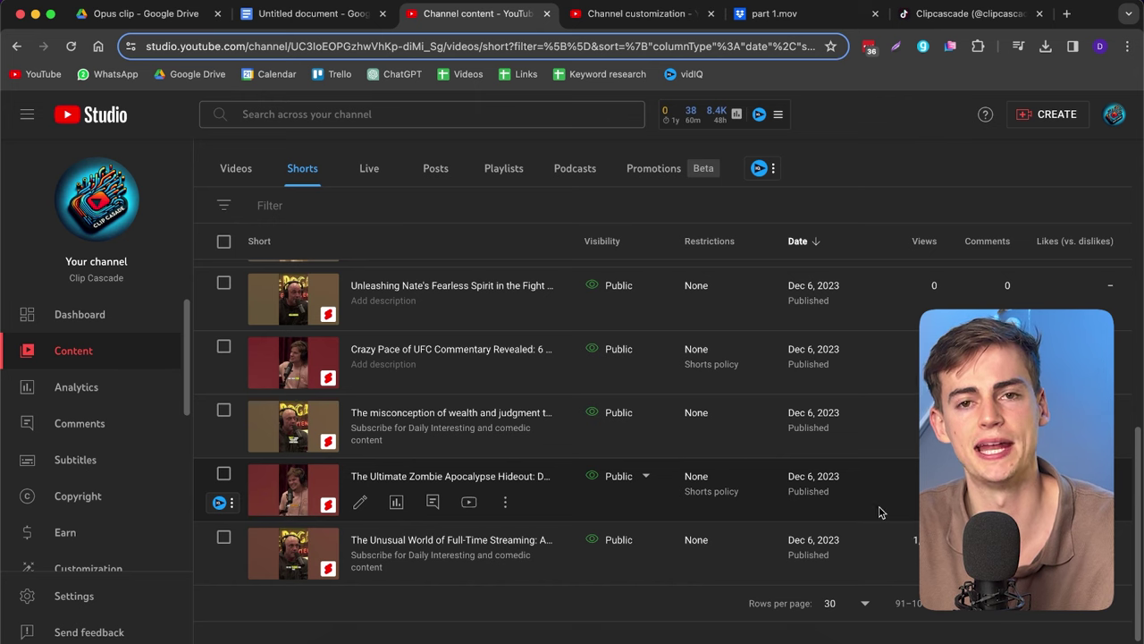
# - Scroll up the Content > Shorts table to locate the Short with 2,387 views
pyautogui.scroll(3, 572, 464)
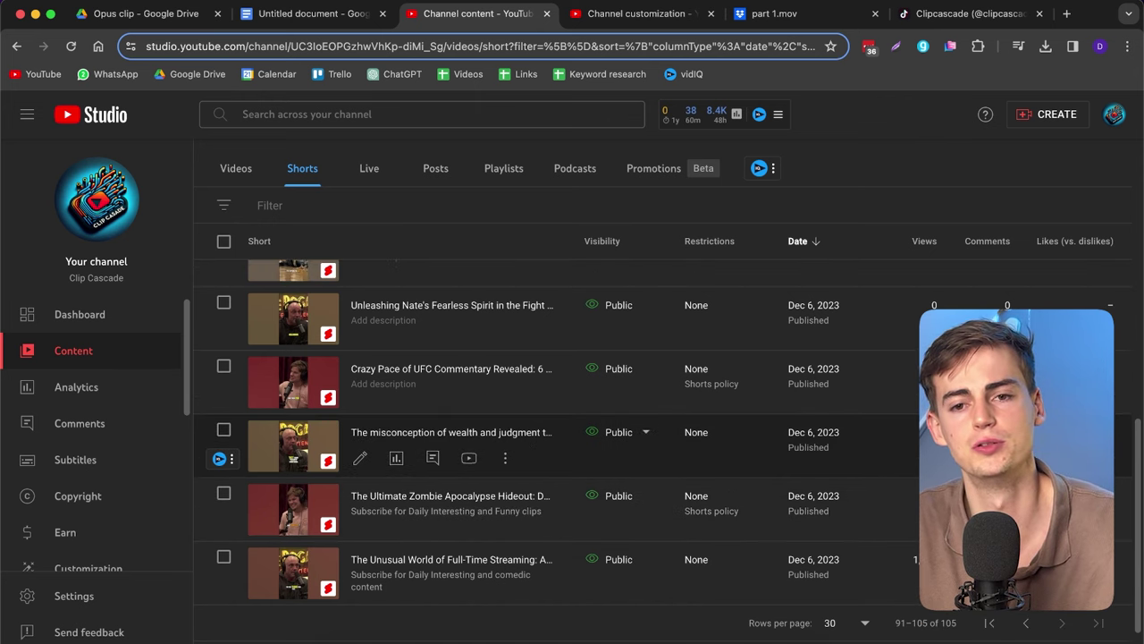
pyautogui.scroll(3, 572, 447)
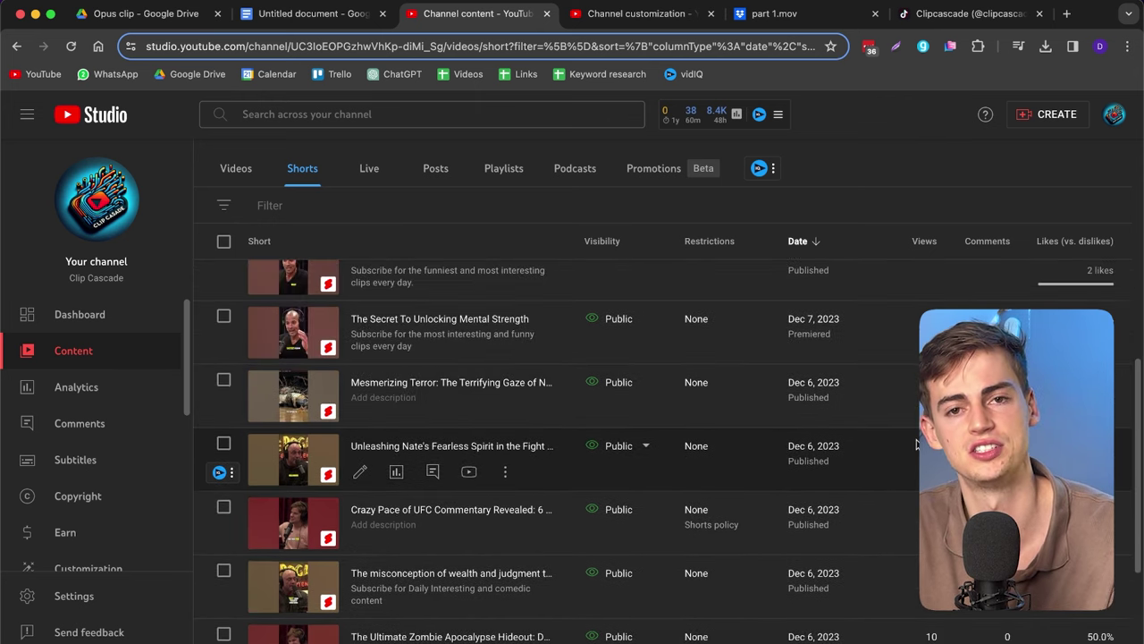